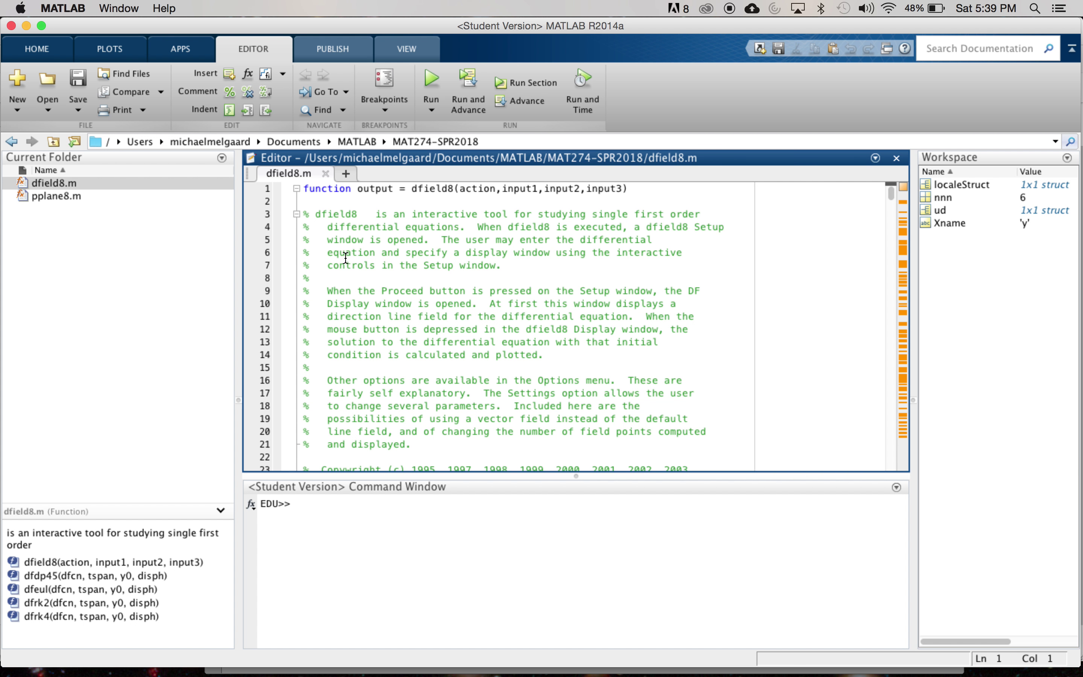
Step: Look through the dfield8.m code from its opening comments to the last line and return to the beginning
{"action": "scroll", "coordinate": [725, 241], "scroll_direction": "down", "scroll_amount": 3}
{"action": "scroll", "coordinate": [725, 241], "scroll_direction": "down", "scroll_amount": 20}
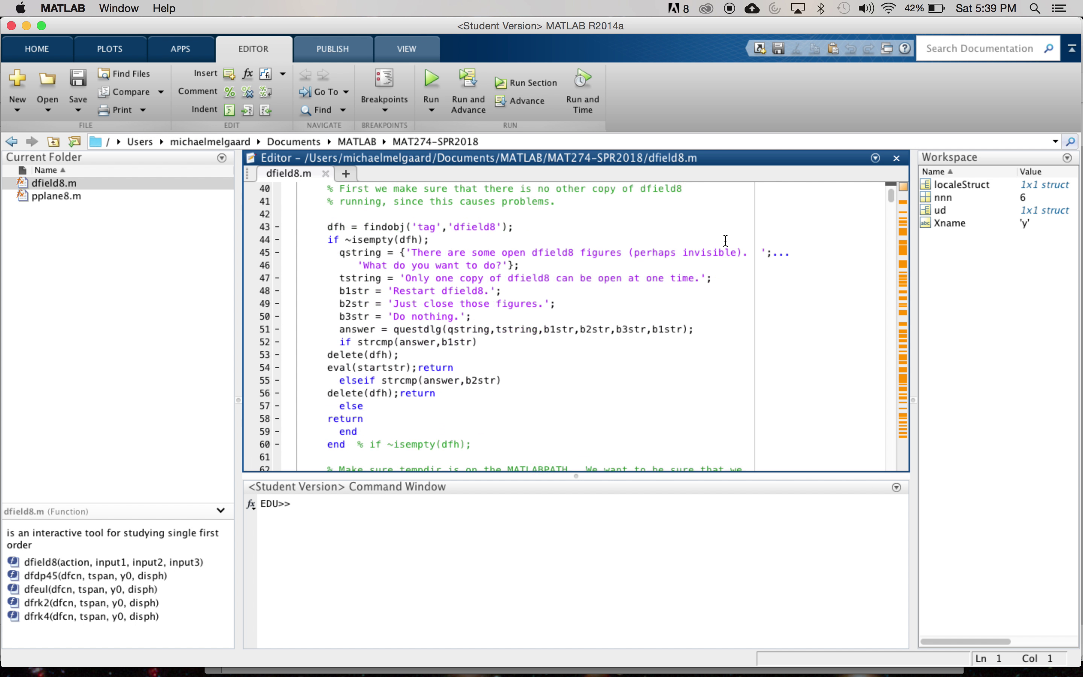
{"action": "left_click_drag", "start_coordinate": [890, 199], "coordinate": [894, 475]}
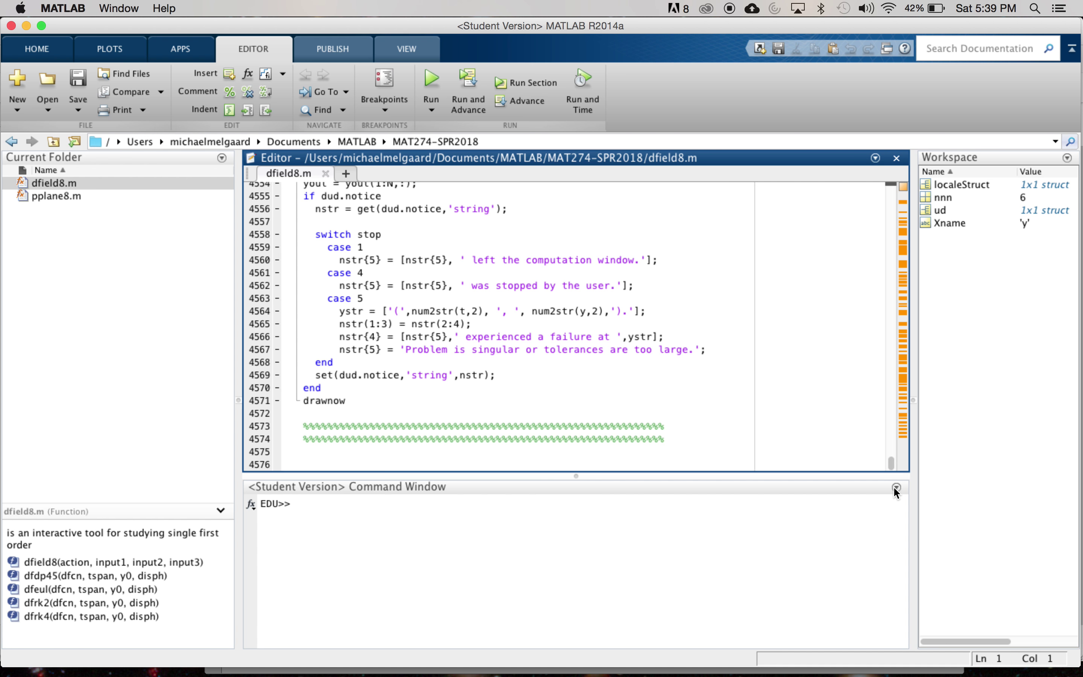
{"action": "left_click", "coordinate": [893, 487]}
{"action": "left_click", "coordinate": [858, 486]}
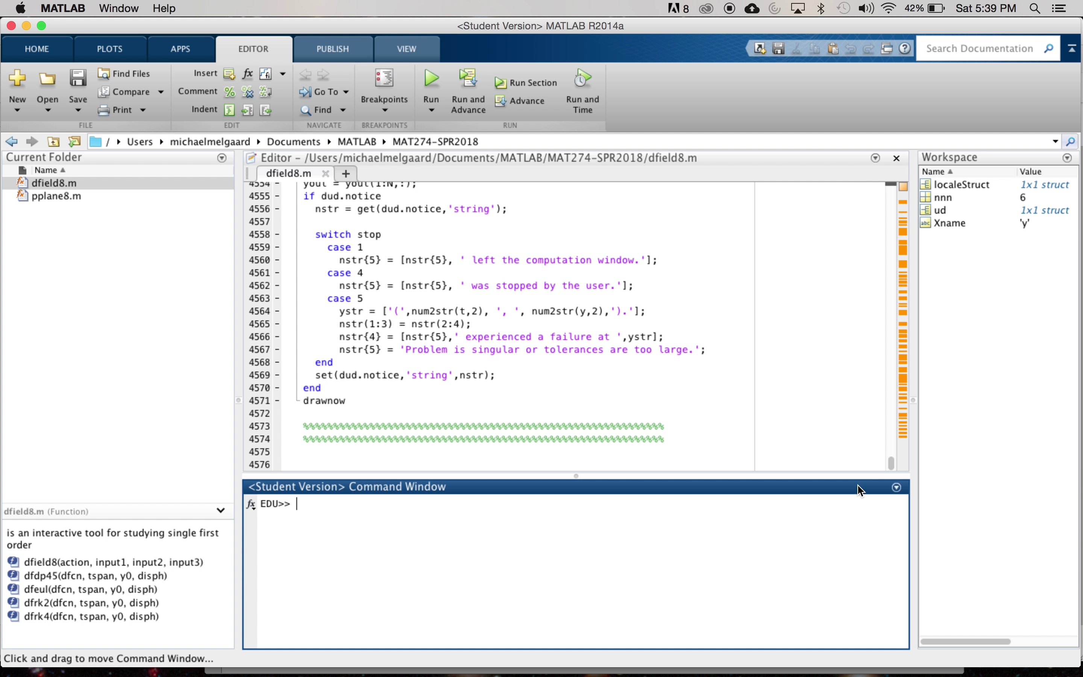
{"action": "left_click_drag", "start_coordinate": [891, 464], "coordinate": [887, 162]}
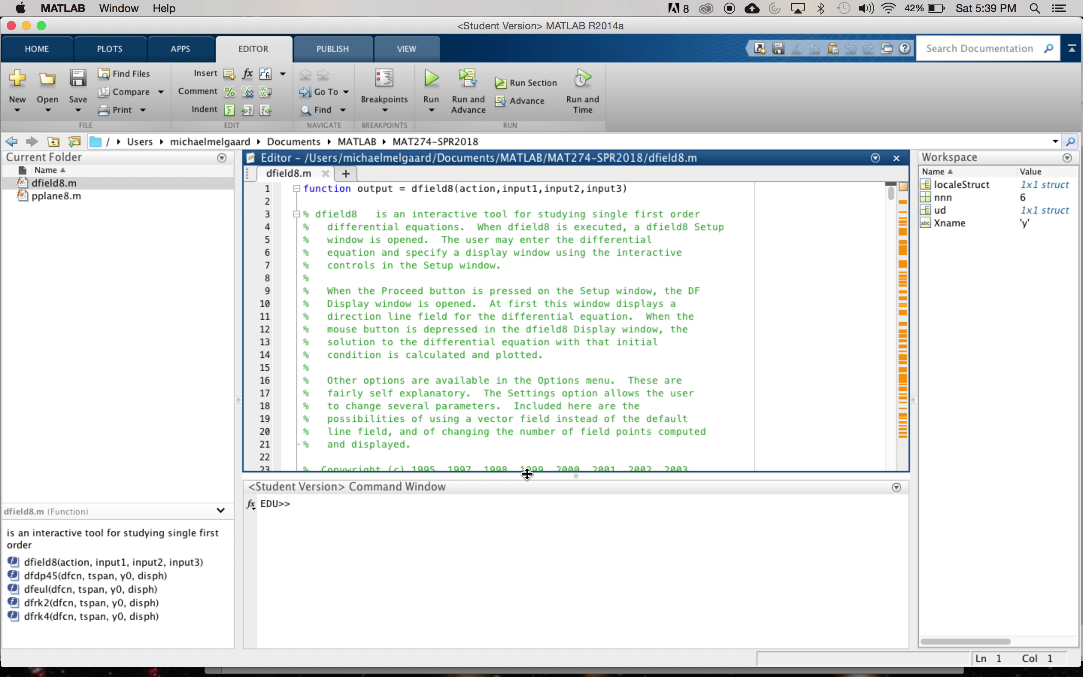
Step: Shrink the editor pane to a few lines to give the Command Window more room, and make the Command Window active
{"action": "left_click_drag", "start_coordinate": [525, 474], "coordinate": [516, 230]}
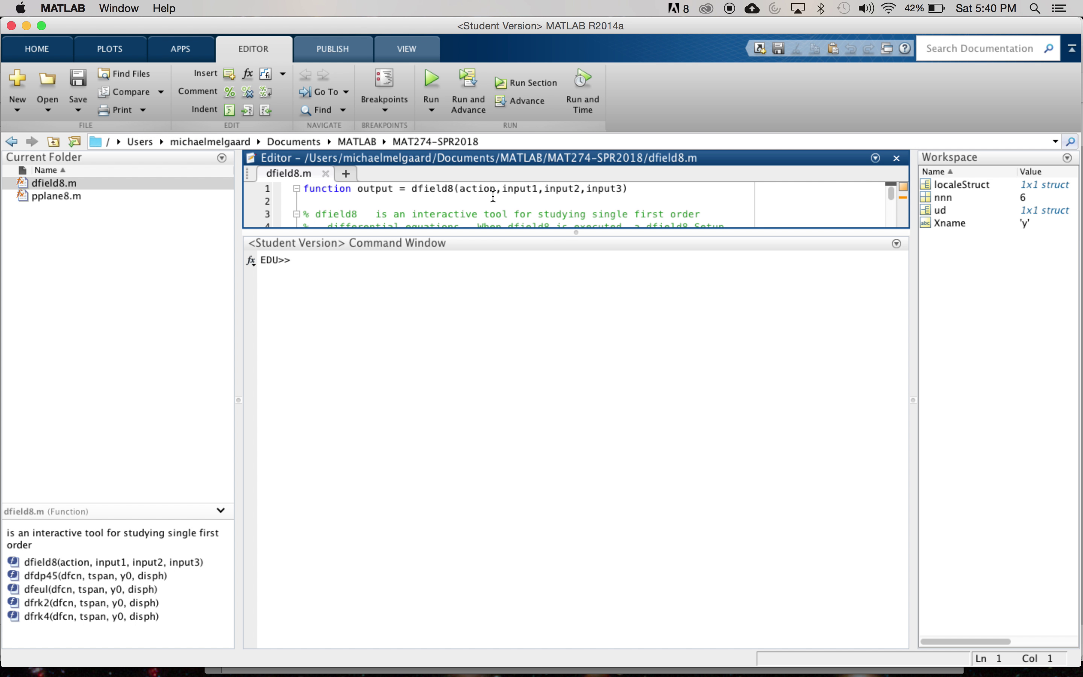
{"action": "left_click", "coordinate": [414, 286]}
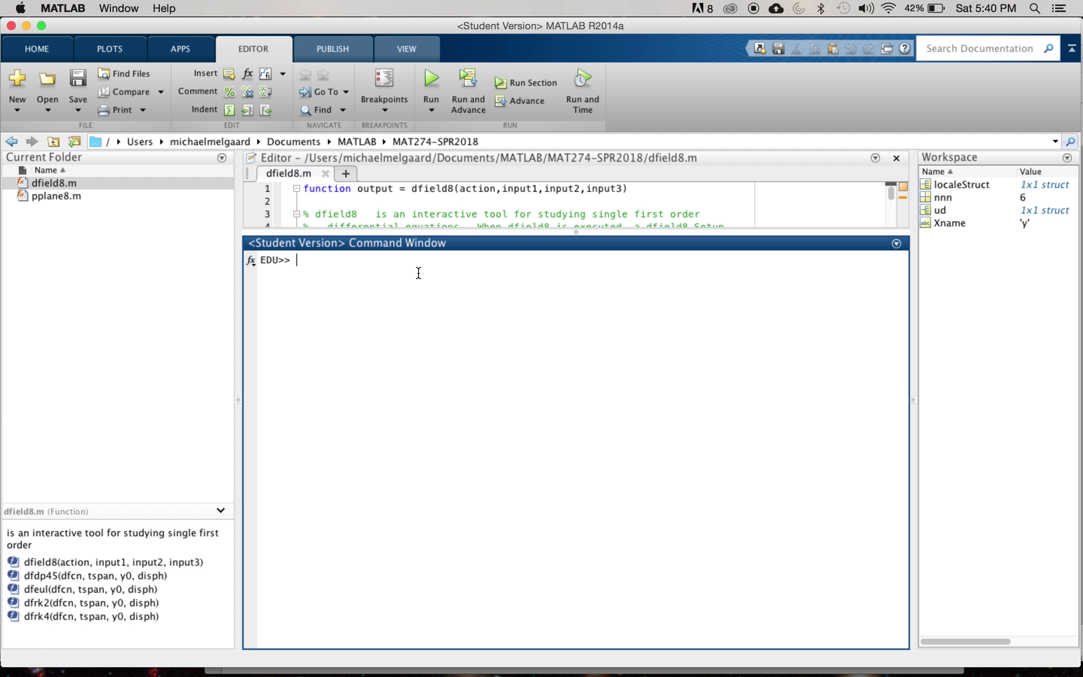
Step: Run dfield8.m, then enlarge its Setup window and move it up on the screen
{"action": "left_click", "coordinate": [429, 83]}
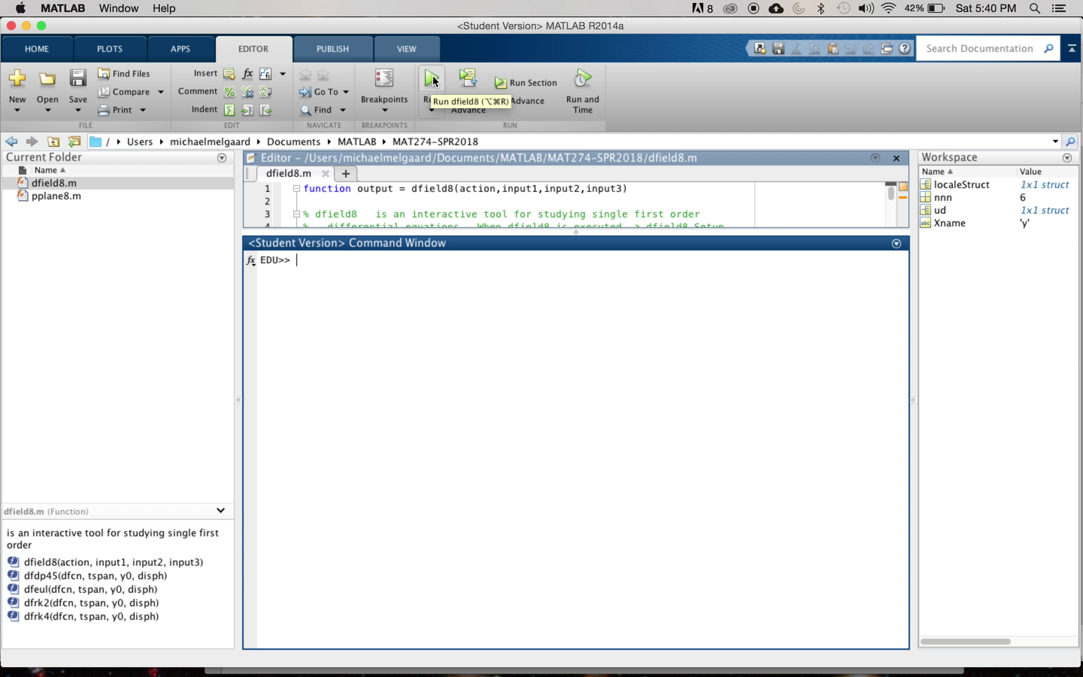
{"action": "left_click", "coordinate": [432, 78]}
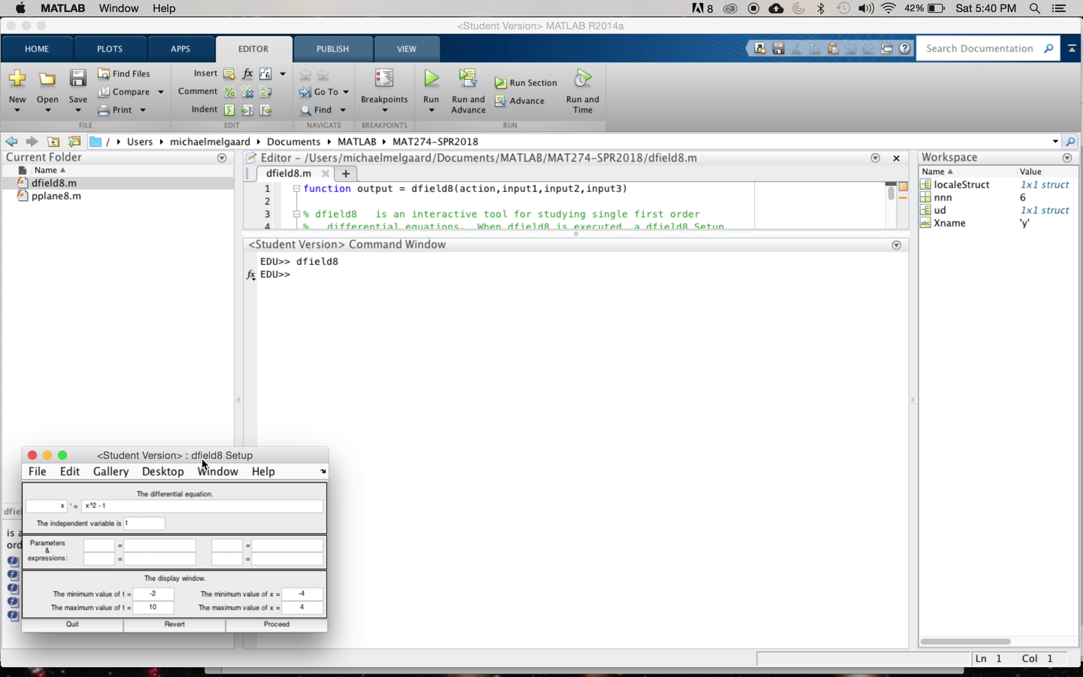
{"action": "left_click_drag", "start_coordinate": [327, 448], "coordinate": [571, 196]}
{"action": "left_click_drag", "start_coordinate": [505, 206], "coordinate": [489, 145]}
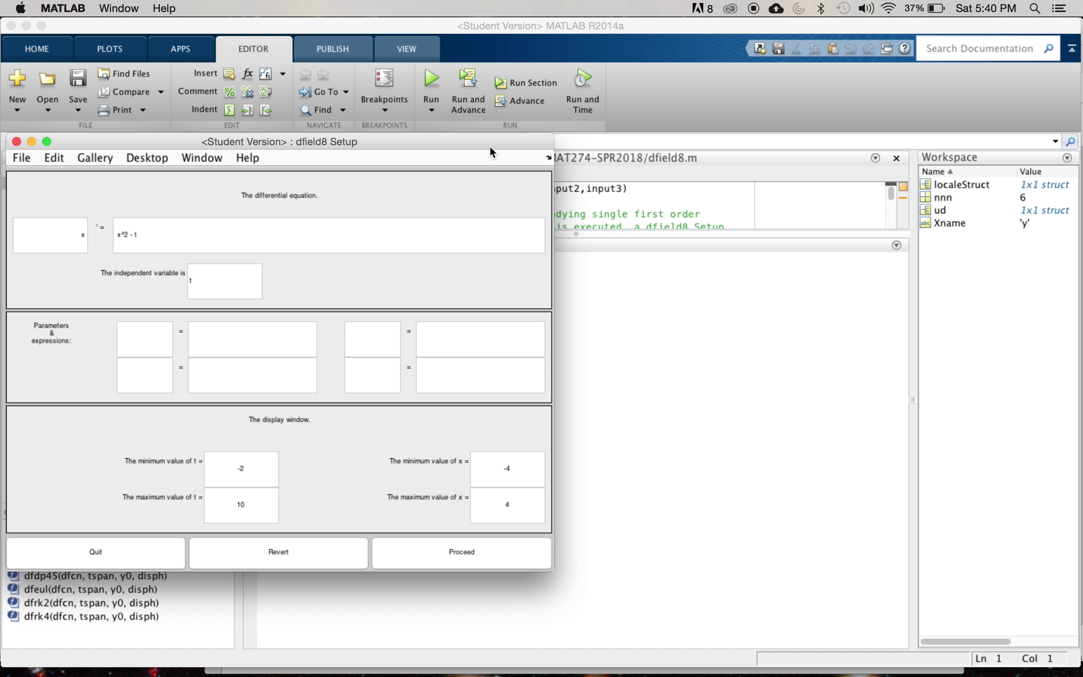
Step: Replace the dependent variable of the differential equation with y and clear the old right-hand expression
{"action": "left_click", "coordinate": [83, 229]}
{"action": "type", "text": "x"}
{"action": "left_click", "coordinate": [83, 235]}
{"action": "key", "text": "BackSpace"}
{"action": "type", "text": "x"}
{"action": "left_click", "coordinate": [168, 237]}
{"action": "left_click_drag", "start_coordinate": [168, 237], "coordinate": [109, 236]}
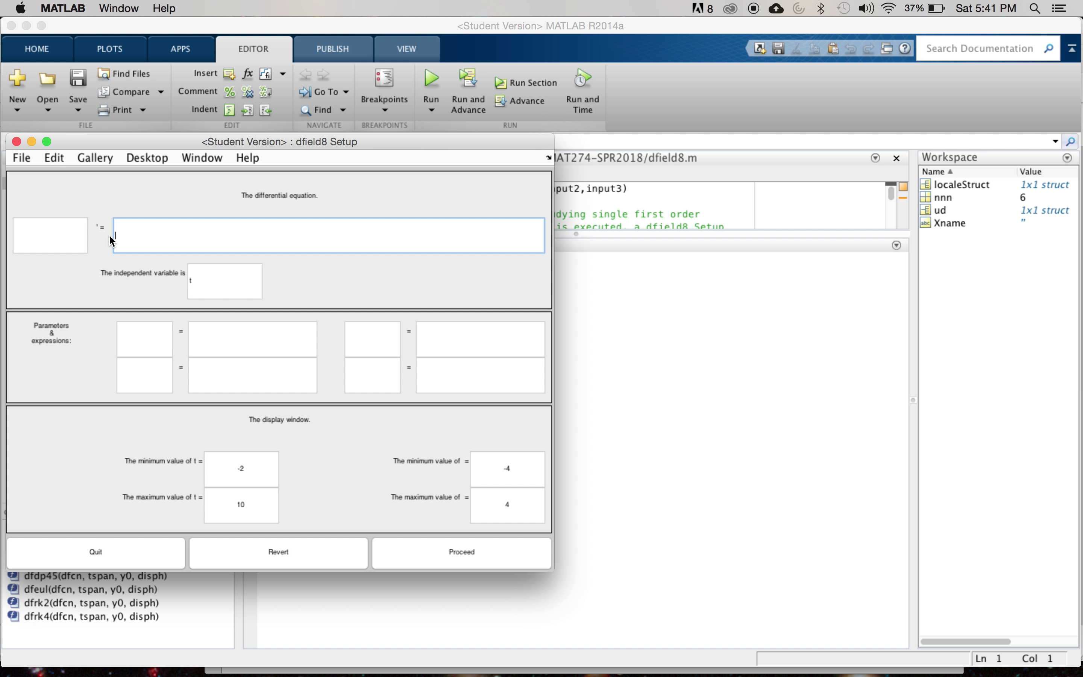
{"action": "left_click", "coordinate": [83, 236]}
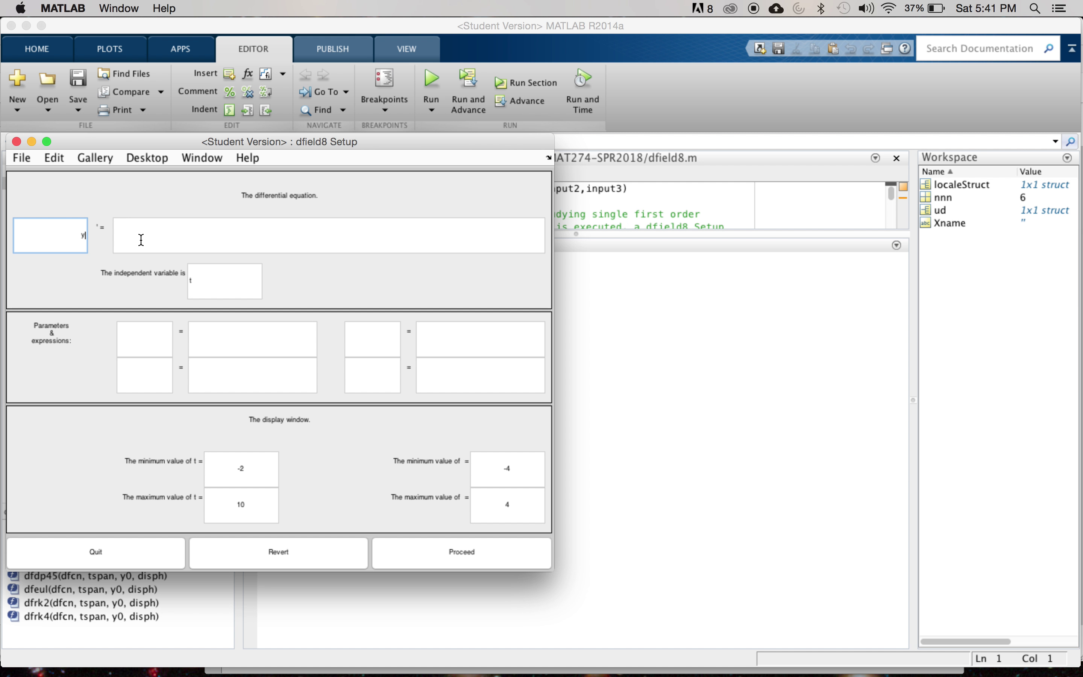
Step: Enter 2-y as the right-hand side of the differential equation
{"action": "left_click", "coordinate": [186, 233]}
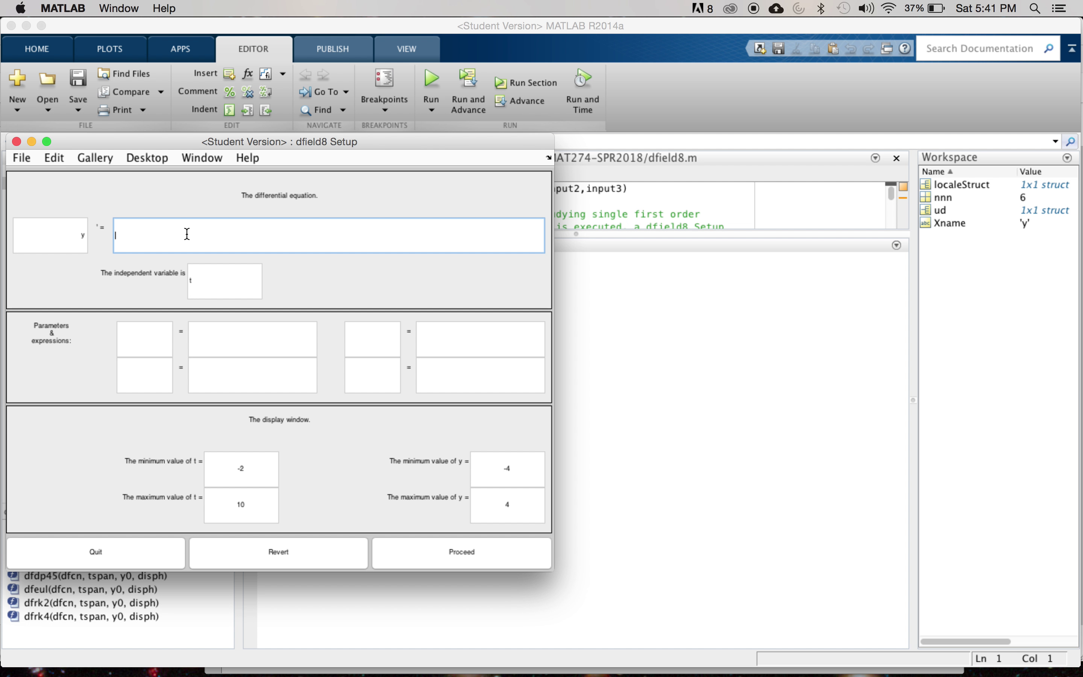
{"action": "type", "text": "2-y"}
{"action": "left_click", "coordinate": [205, 282]}
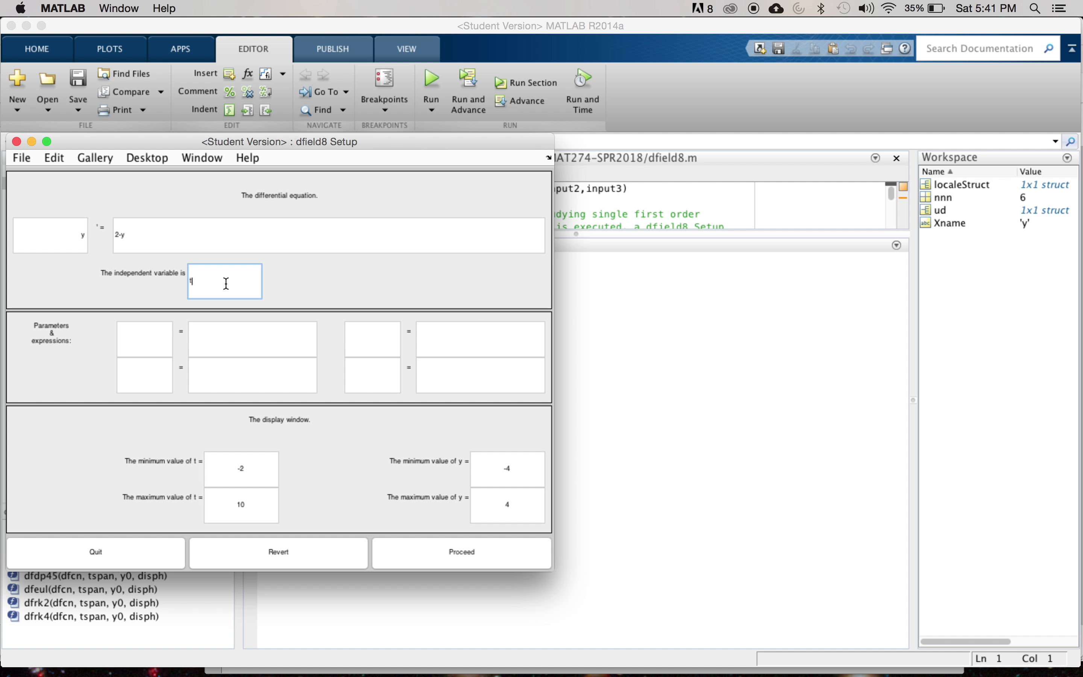
{"action": "left_click", "coordinate": [151, 237]}
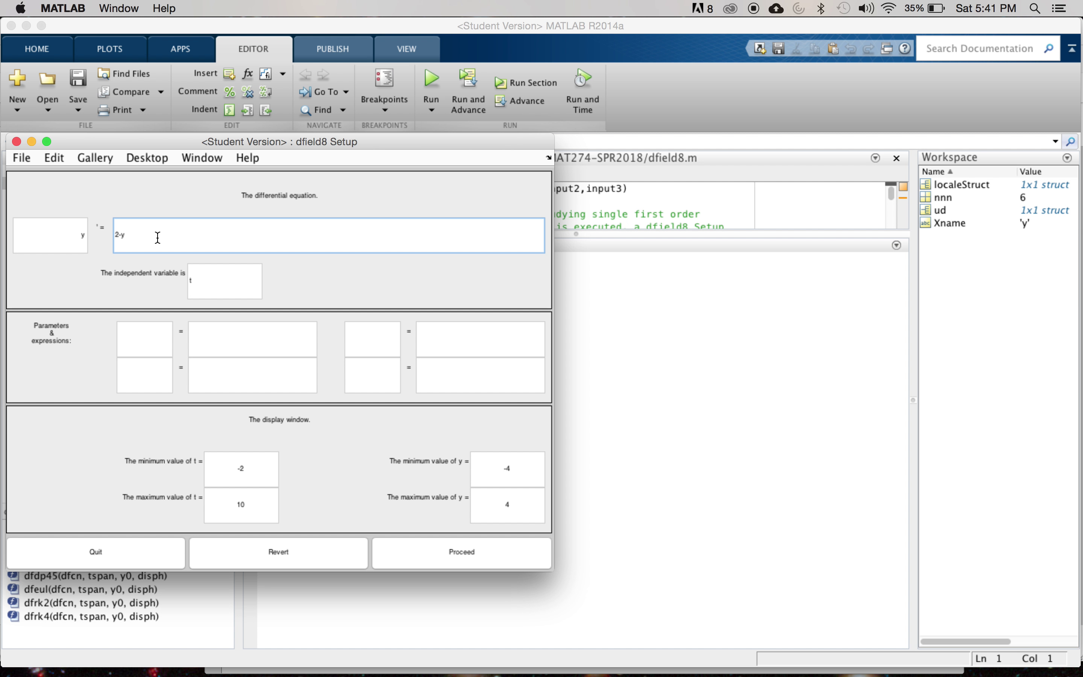
{"action": "left_click", "coordinate": [222, 281]}
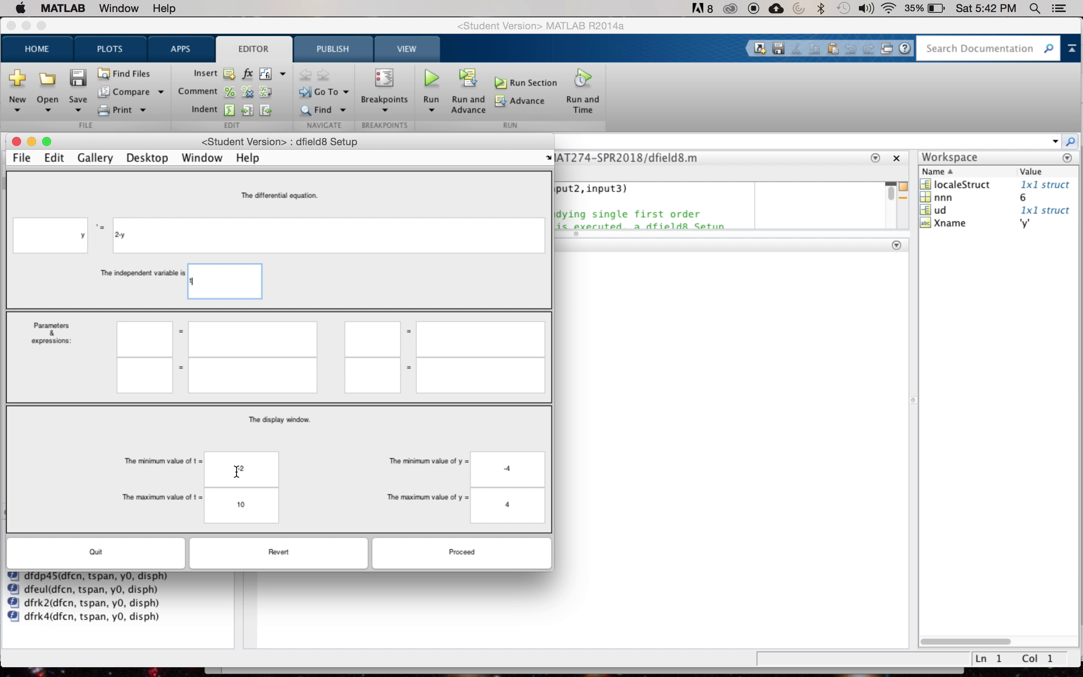
Step: Set the display window's t range to a minimum of 0 and a maximum of 8
{"action": "left_click", "coordinate": [252, 470]}
{"action": "key", "text": "BackSpace"}
{"action": "key", "text": "BackSpace"}
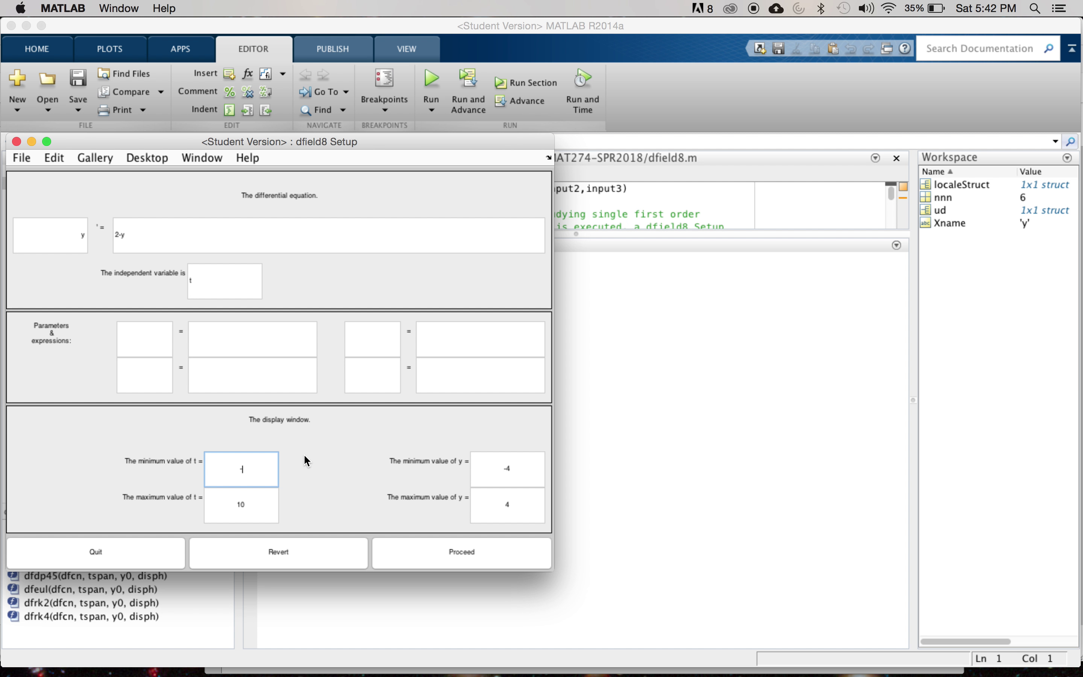
{"action": "type", "text": "0"}
{"action": "key", "text": "Tab"}
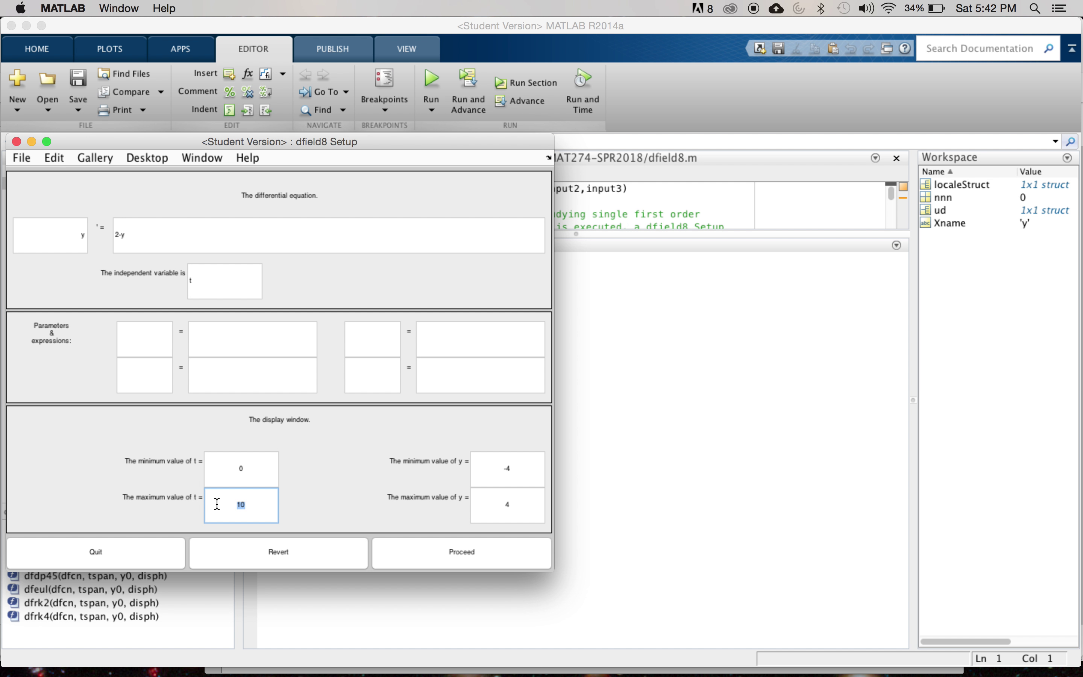
{"action": "type", "text": "8"}
Step: Set the display window's y range to a maximum of 6 and a minimum of -2
{"action": "left_click_drag", "start_coordinate": [518, 473], "coordinate": [502, 472]}
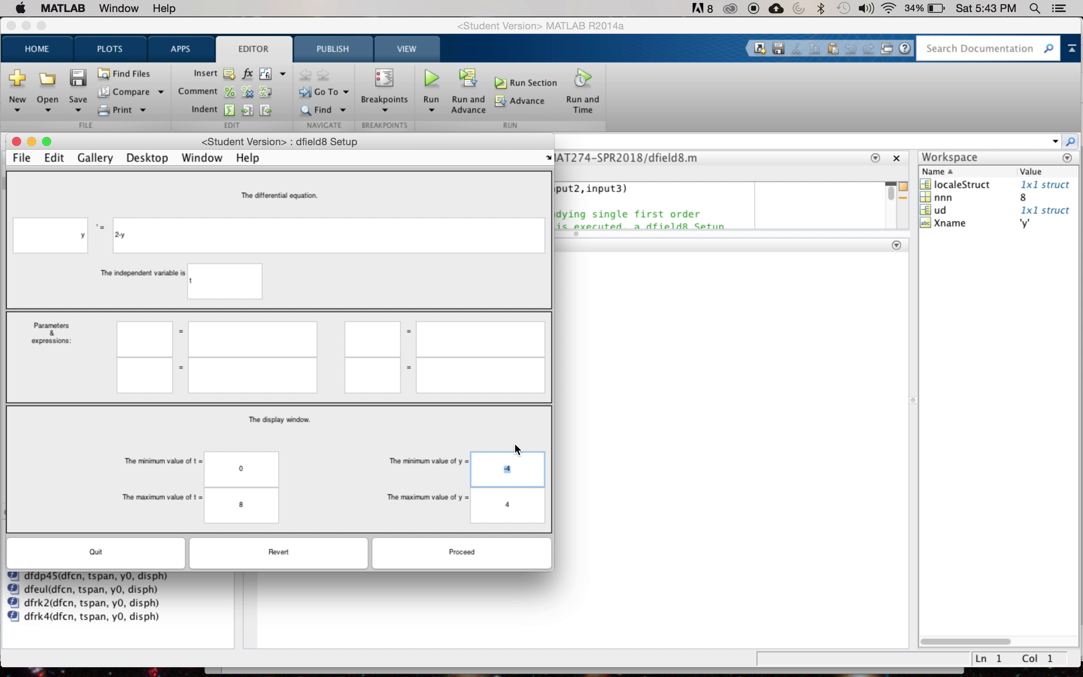
{"action": "left_click", "coordinate": [139, 240]}
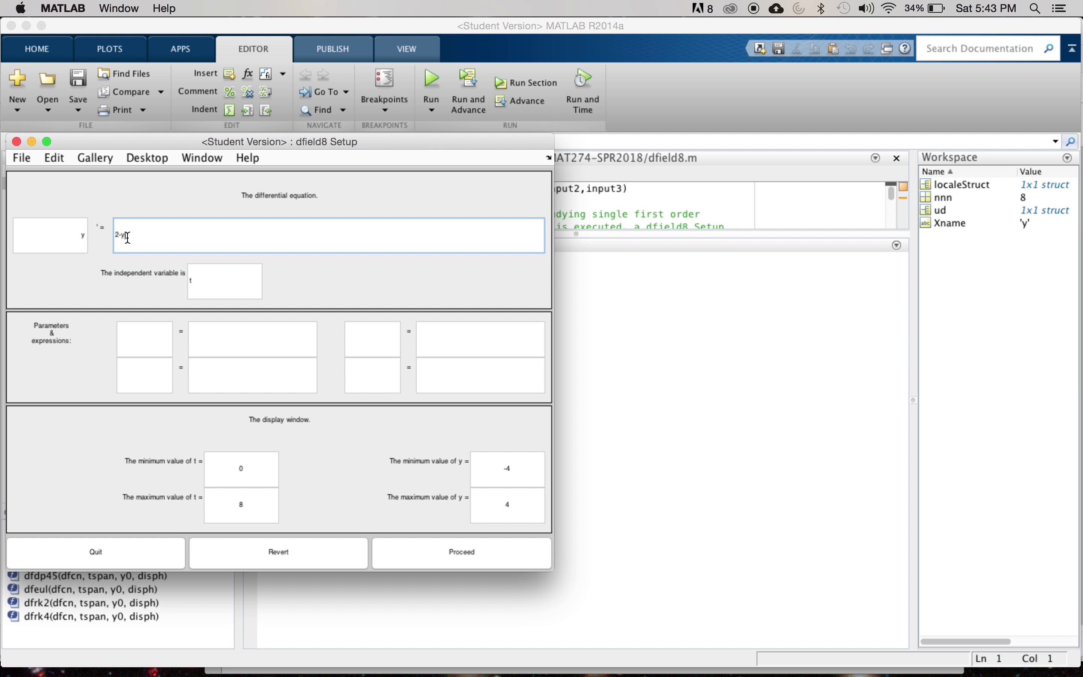
{"action": "left_click_drag", "start_coordinate": [143, 236], "coordinate": [121, 237]}
{"action": "left_click", "coordinate": [148, 237]}
{"action": "left_click_drag", "start_coordinate": [495, 501], "coordinate": [527, 502]}
{"action": "type", "text": "6"}
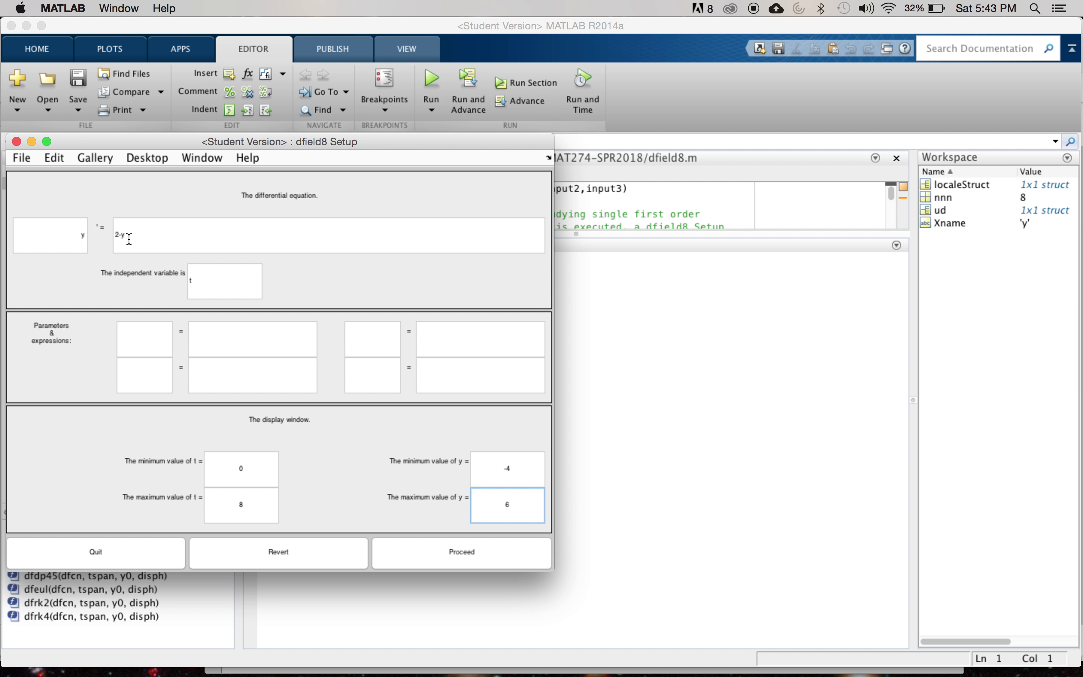
{"action": "left_click", "coordinate": [514, 468]}
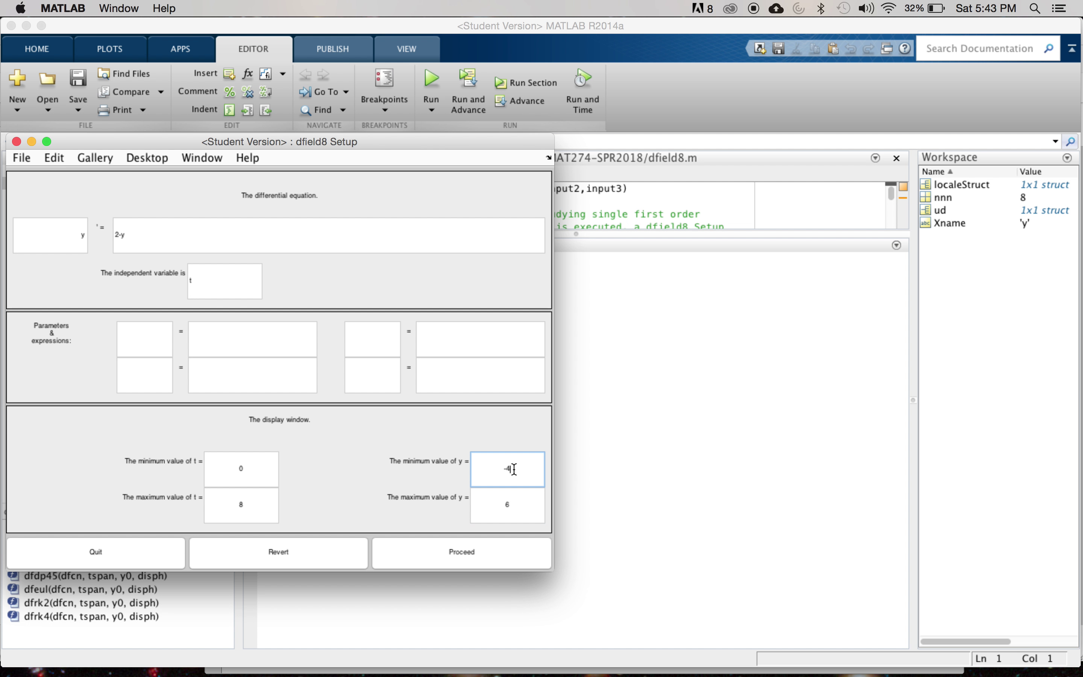
{"action": "left_click_drag", "start_coordinate": [514, 469], "coordinate": [499, 469]}
{"action": "type", "text": "-2"}
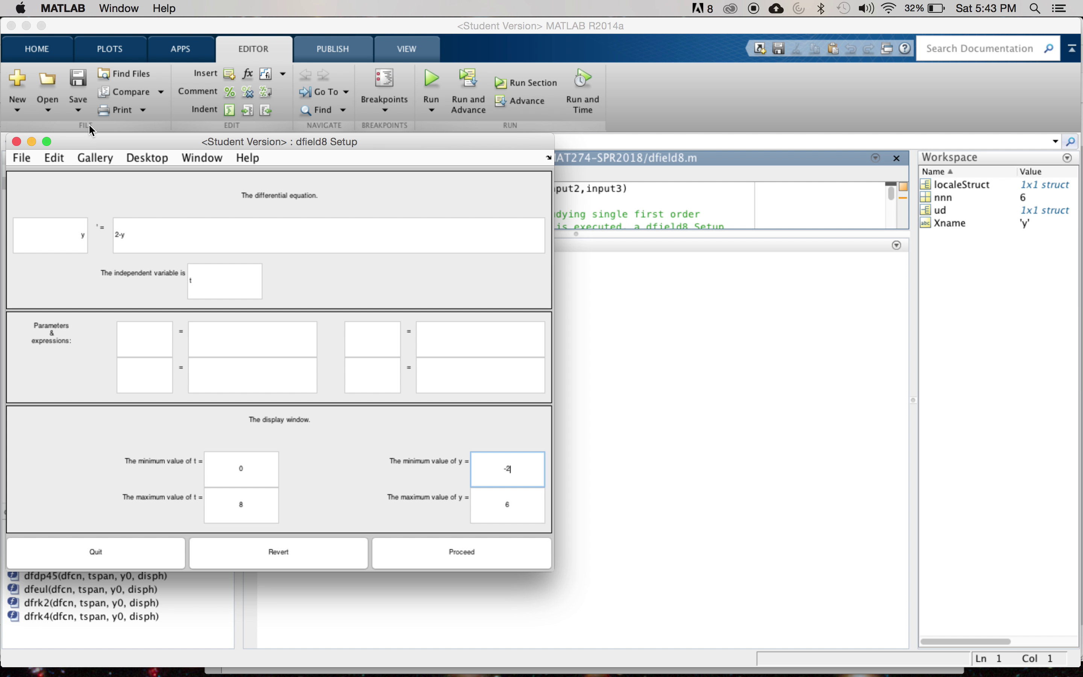
Step: Generate the direction field for y' = 2-y, then enlarge its display window and lower it slightly on the screen
{"action": "left_click", "coordinate": [134, 234]}
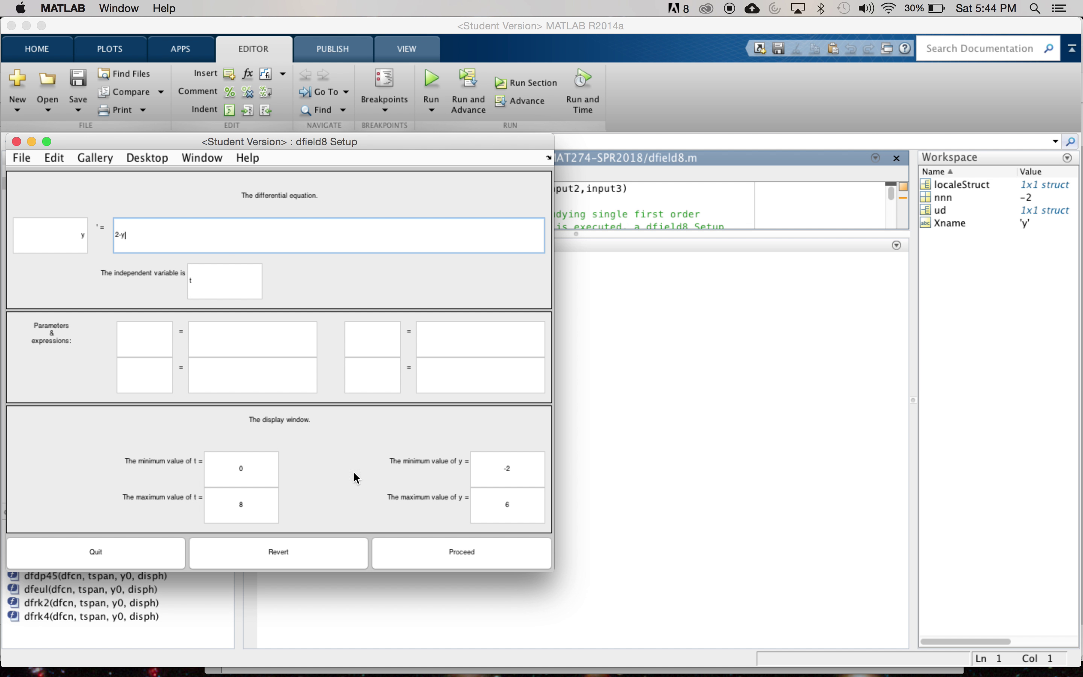
{"action": "left_click", "coordinate": [424, 553]}
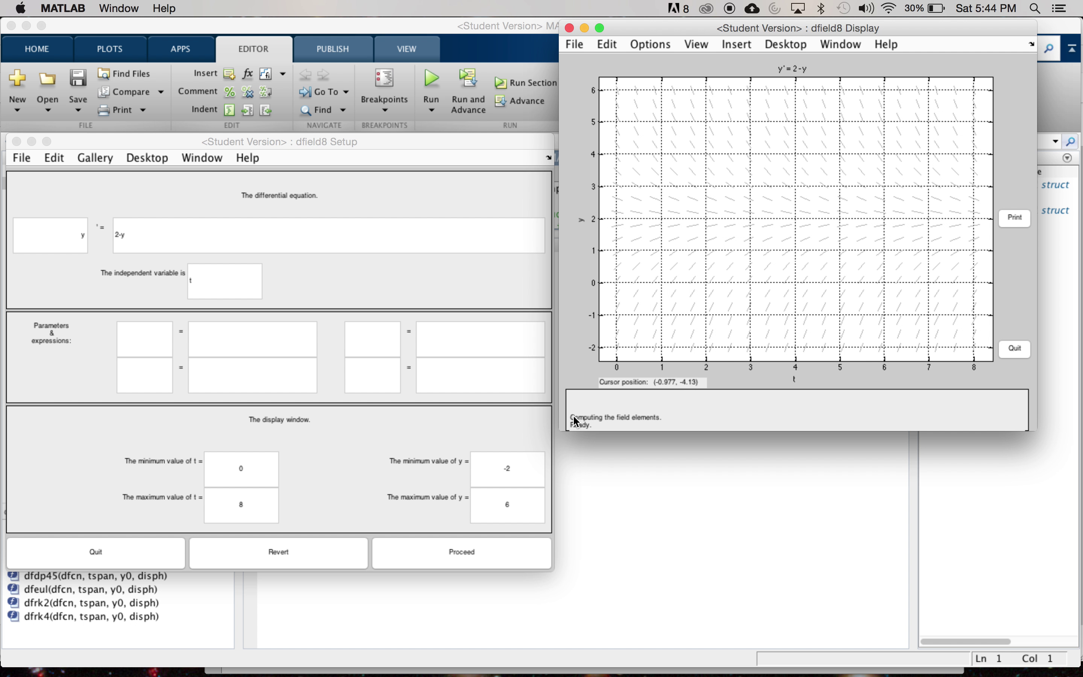
{"action": "left_click_drag", "start_coordinate": [561, 443], "coordinate": [445, 567]}
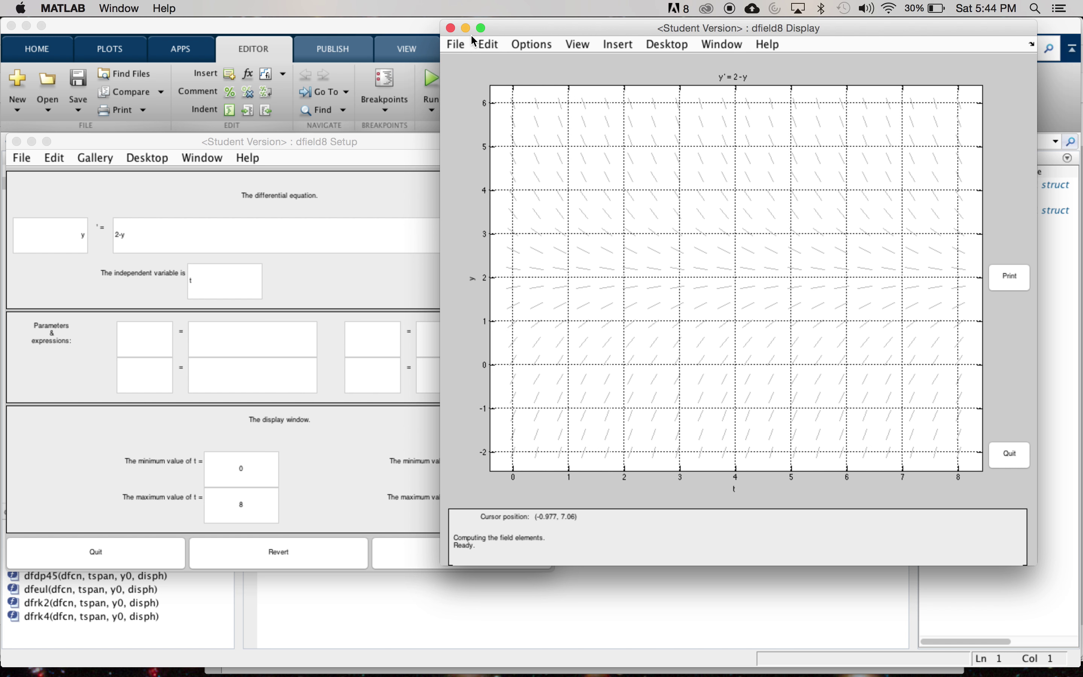
{"action": "left_click_drag", "start_coordinate": [440, 88], "coordinate": [366, 98]}
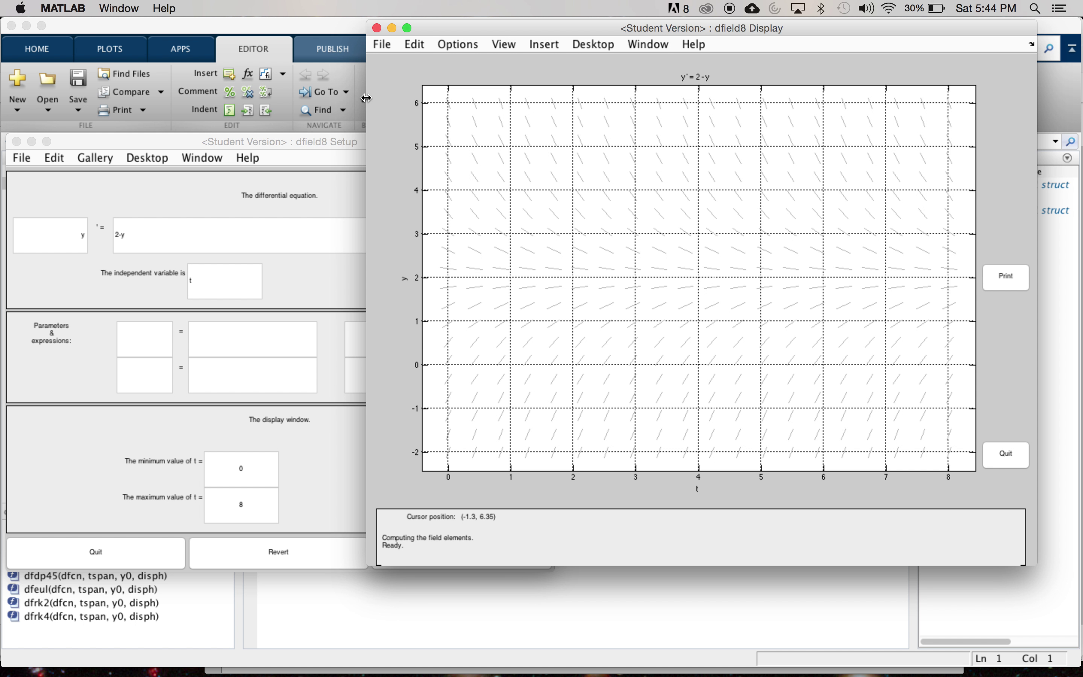
{"action": "left_click_drag", "start_coordinate": [488, 31], "coordinate": [485, 85]}
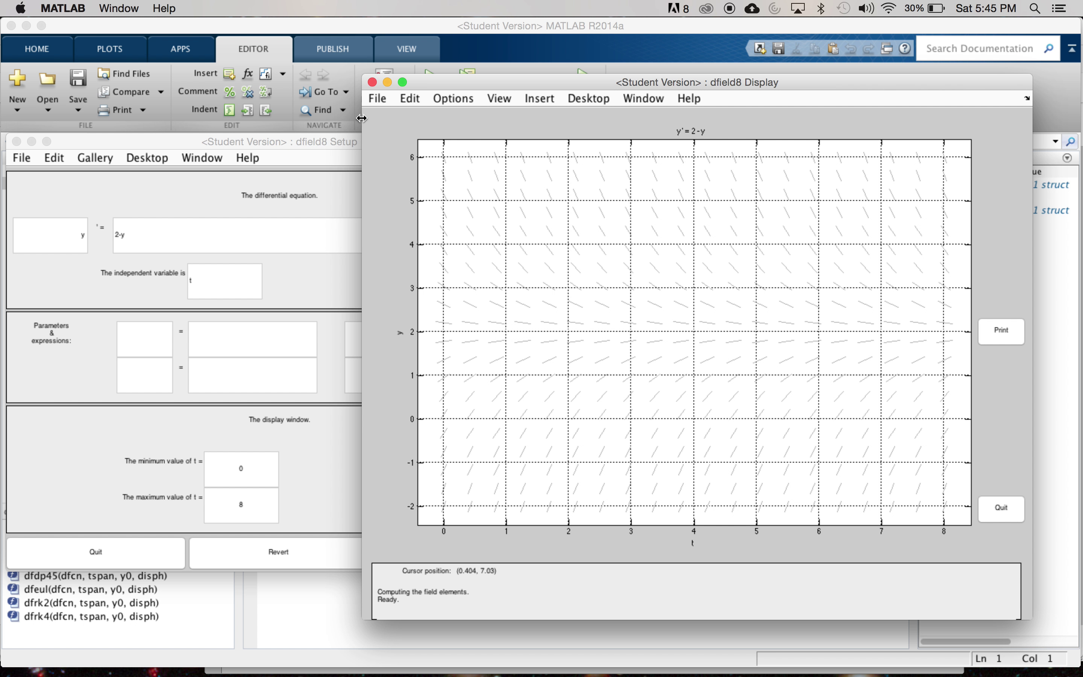
{"action": "left_click_drag", "start_coordinate": [362, 118], "coordinate": [205, 56]}
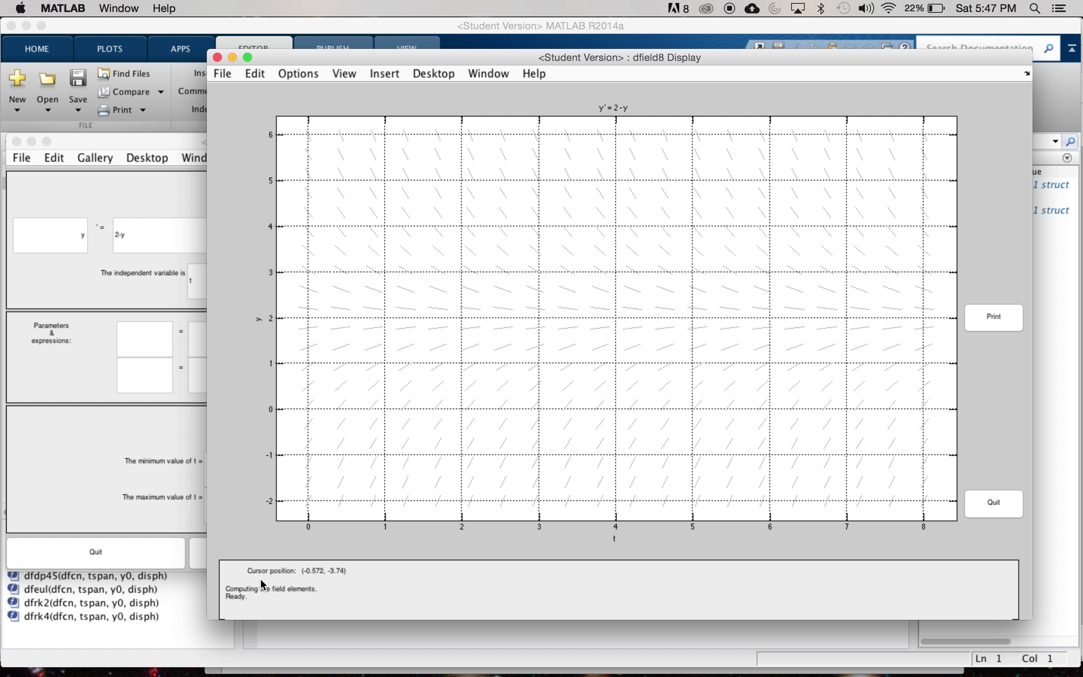
Step: Plot thirteen solution curves from initial points spread above and below y = 2, starting with (2, 4) and ending at about (2.6, 5.1)
{"action": "left_click", "coordinate": [463, 229]}
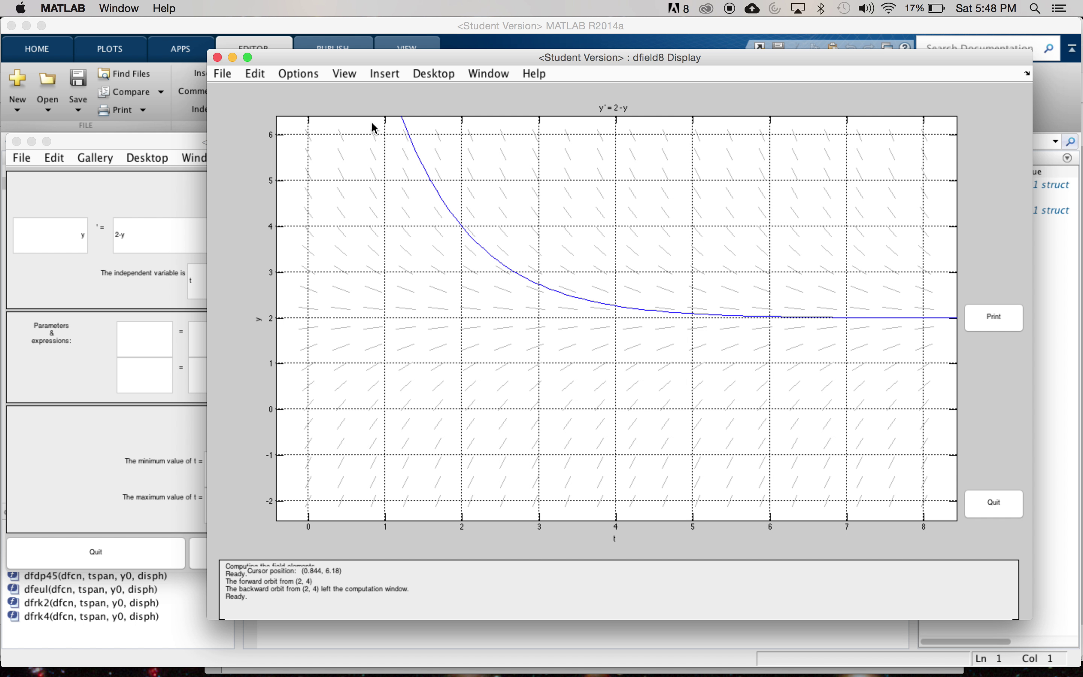
{"action": "left_click", "coordinate": [332, 152]}
{"action": "left_click", "coordinate": [478, 445]}
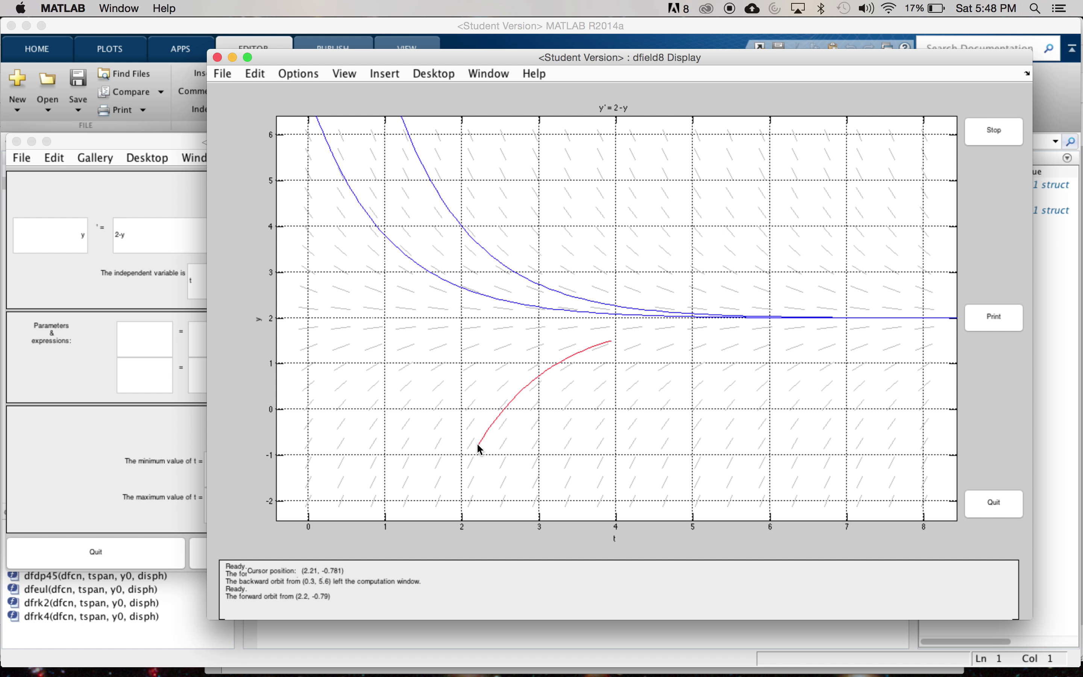
{"action": "left_click", "coordinate": [685, 239]}
{"action": "left_click", "coordinate": [770, 424]}
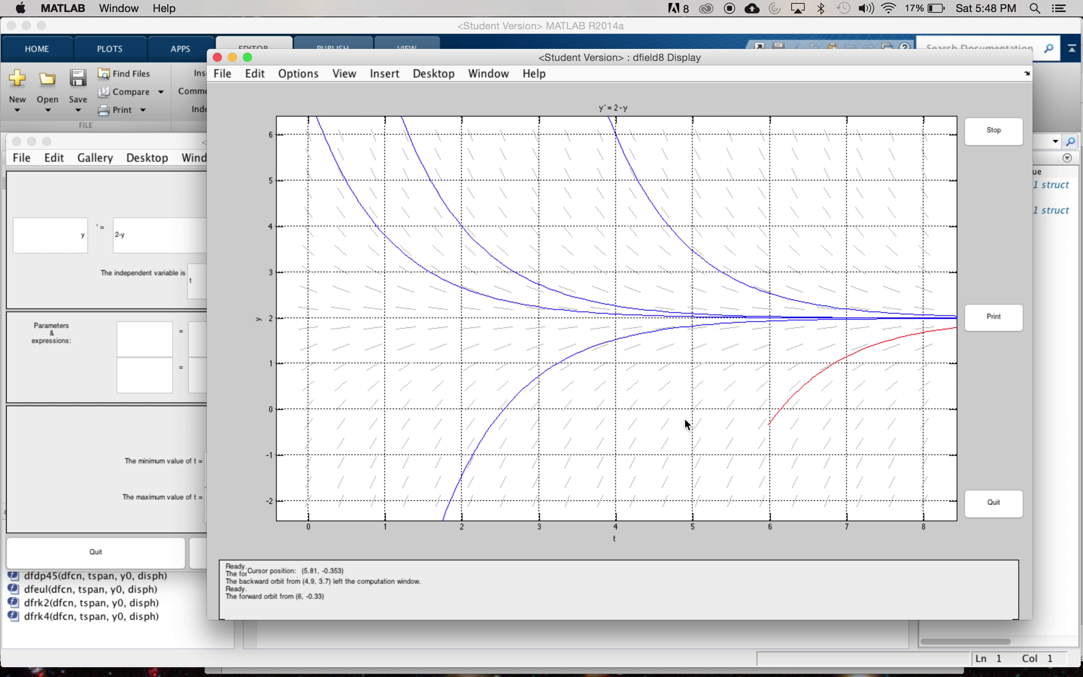
{"action": "left_click", "coordinate": [464, 386]}
{"action": "left_click", "coordinate": [355, 359]}
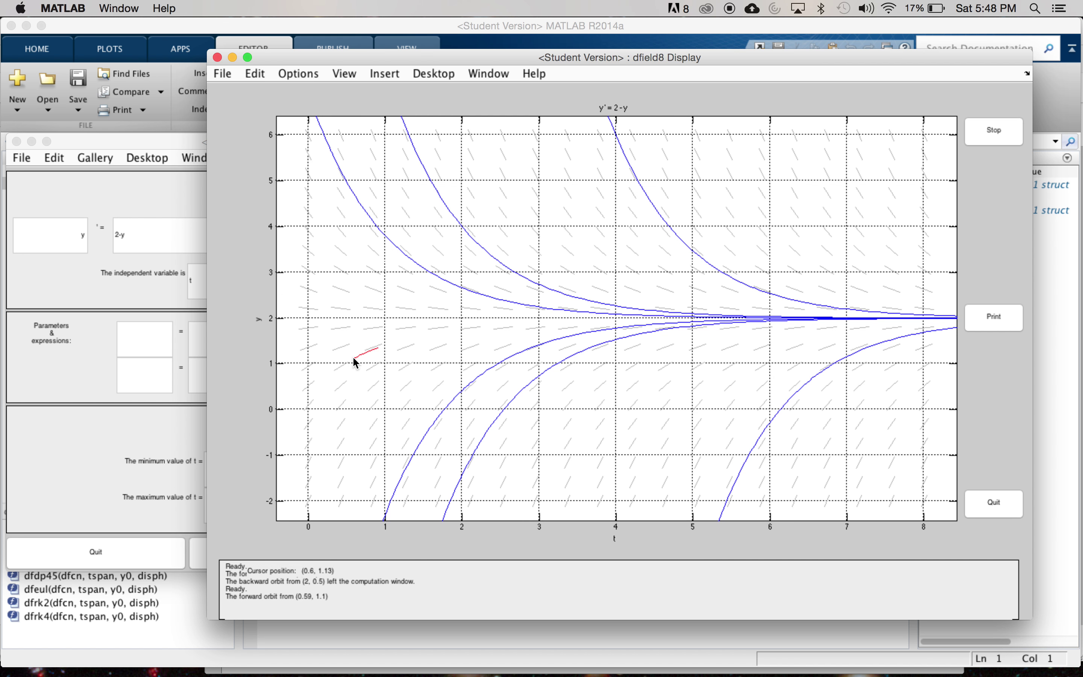
{"action": "left_click", "coordinate": [732, 399]}
{"action": "left_click", "coordinate": [631, 398]}
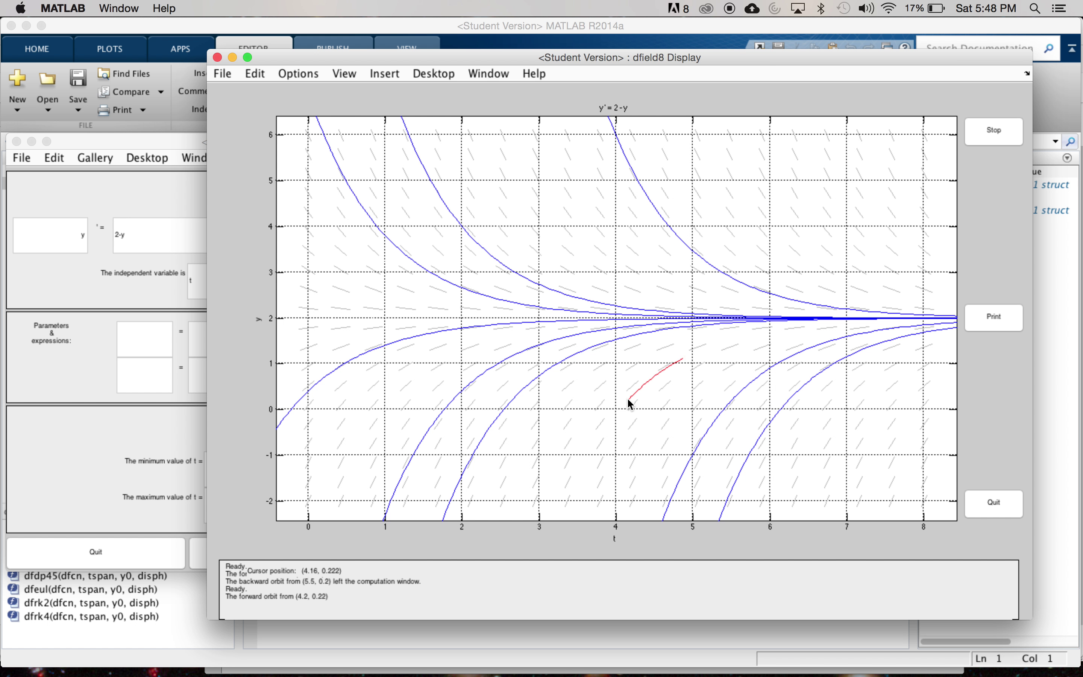
{"action": "left_click", "coordinate": [547, 394]}
{"action": "left_click", "coordinate": [577, 425]}
{"action": "left_click", "coordinate": [332, 214]}
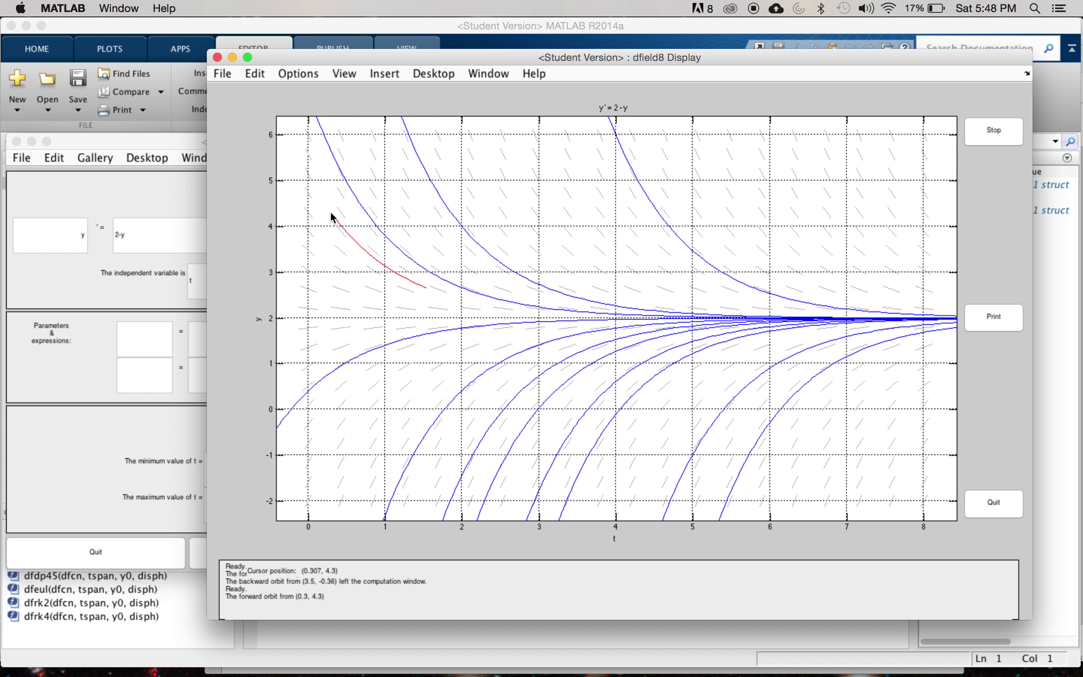
{"action": "left_click", "coordinate": [508, 176]}
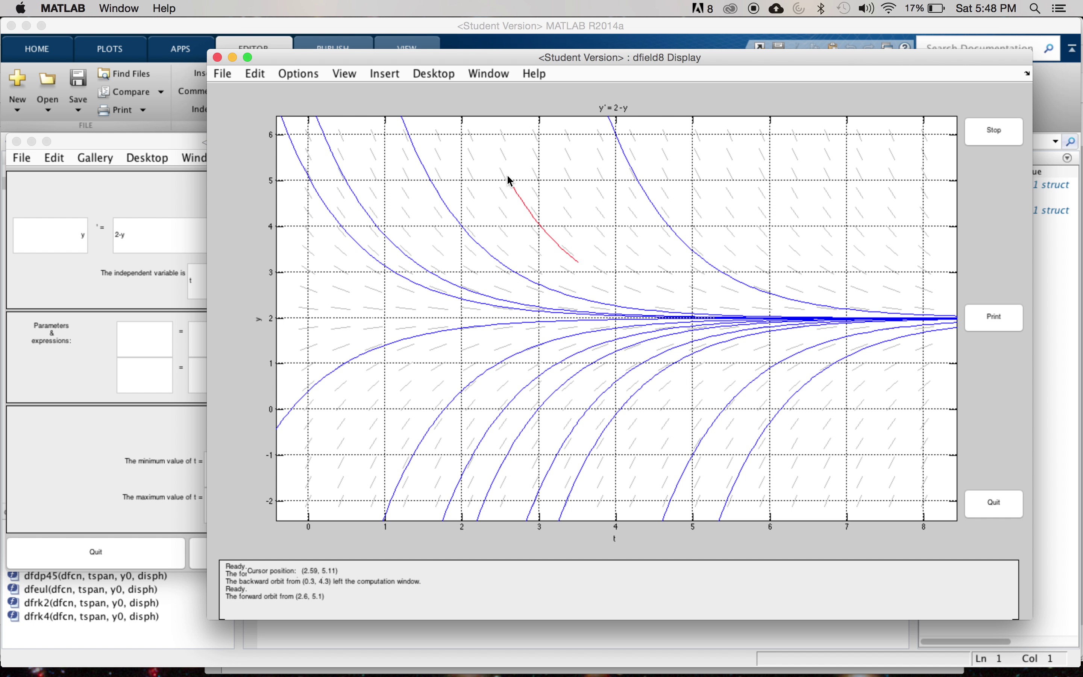
Step: Plot five more solution curves on both sides of y = 2, including from about (5.4, 4.6), (3.8, 4.4) and (0.79, -0.16)
{"action": "left_click", "coordinate": [784, 175]}
{"action": "left_click", "coordinate": [724, 207]}
{"action": "left_click", "coordinate": [602, 209]}
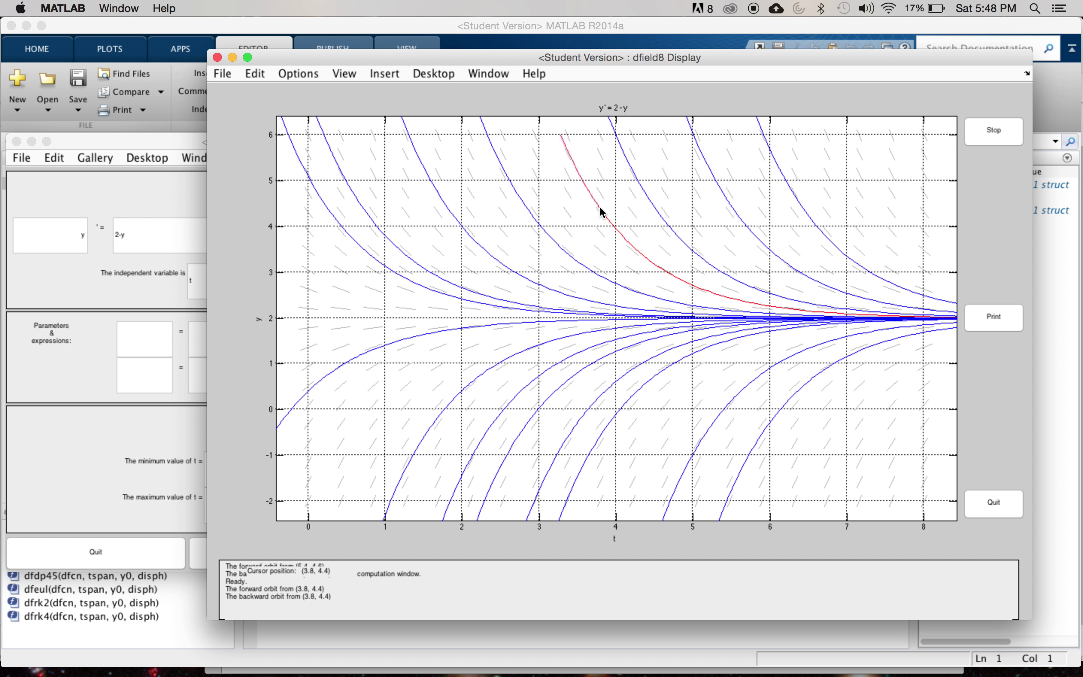
{"action": "left_click", "coordinate": [334, 295]}
{"action": "left_click", "coordinate": [369, 416]}
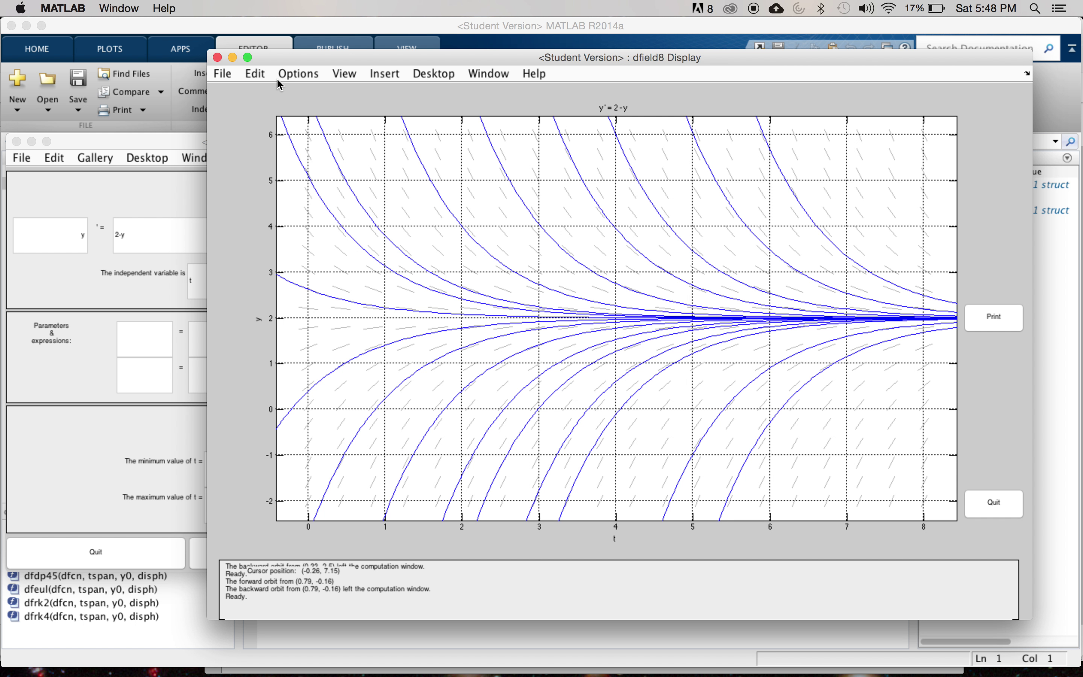
Step: Erase all solutions, then plot two curves from about (2.1, 4.2) and (2.4, 0.76)
{"action": "left_click", "coordinate": [263, 76]}
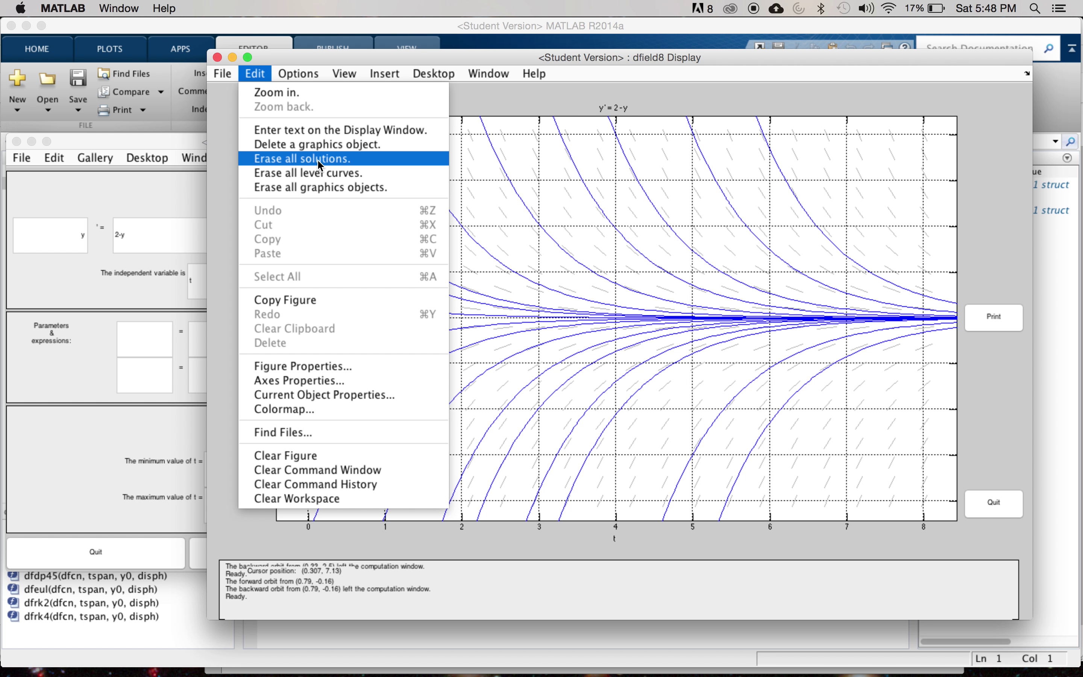
{"action": "left_click", "coordinate": [375, 159]}
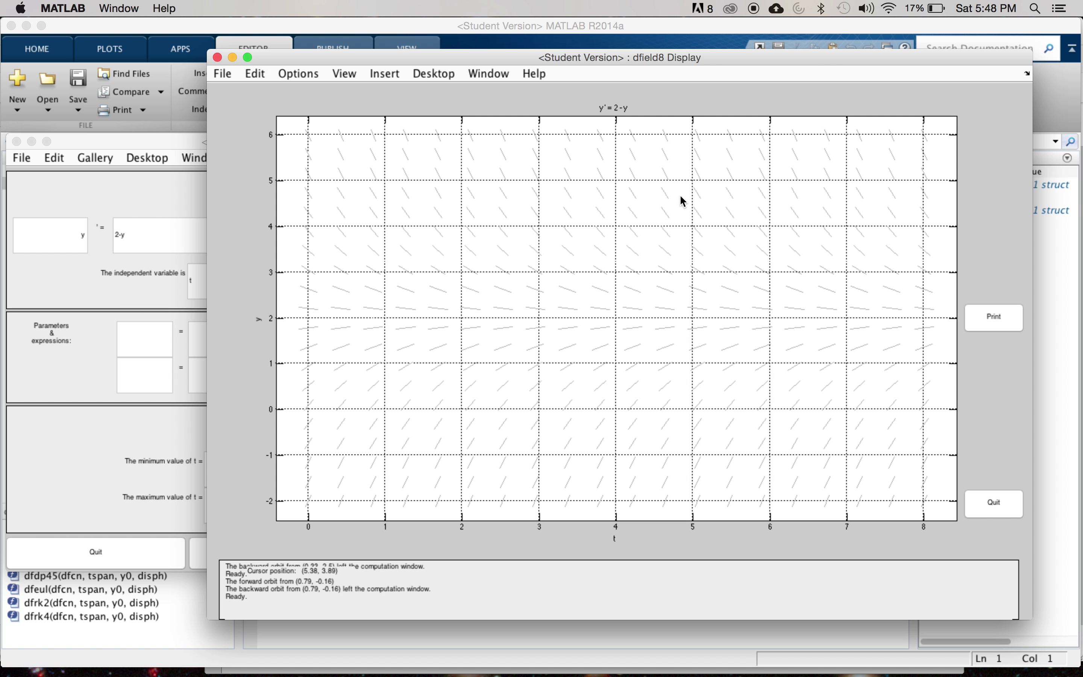
{"action": "left_click", "coordinate": [470, 215]}
{"action": "left_click", "coordinate": [493, 374]}
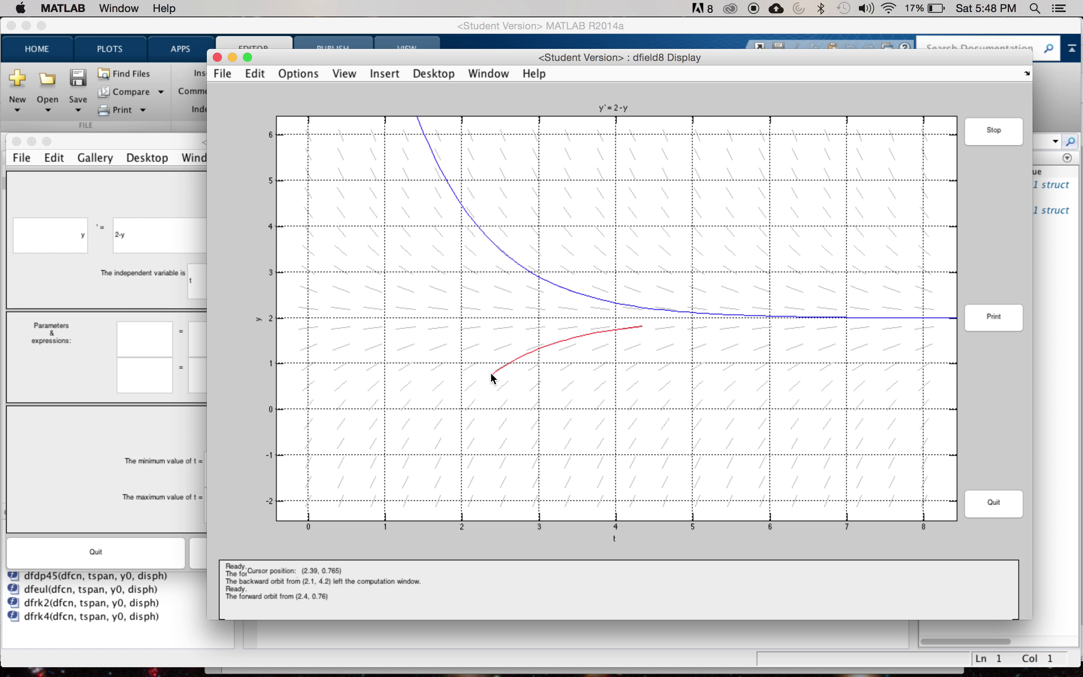
Step: Erase all plotted solution curves from the direction field
{"action": "left_click", "coordinate": [264, 80]}
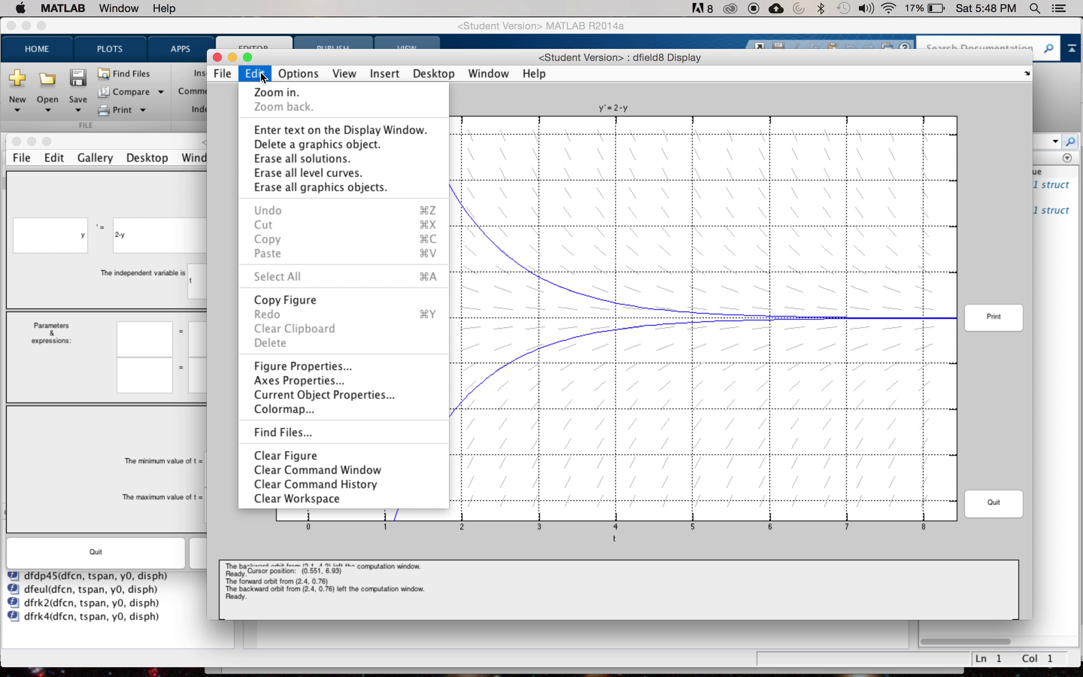
{"action": "left_click", "coordinate": [266, 79]}
{"action": "left_click", "coordinate": [265, 80]}
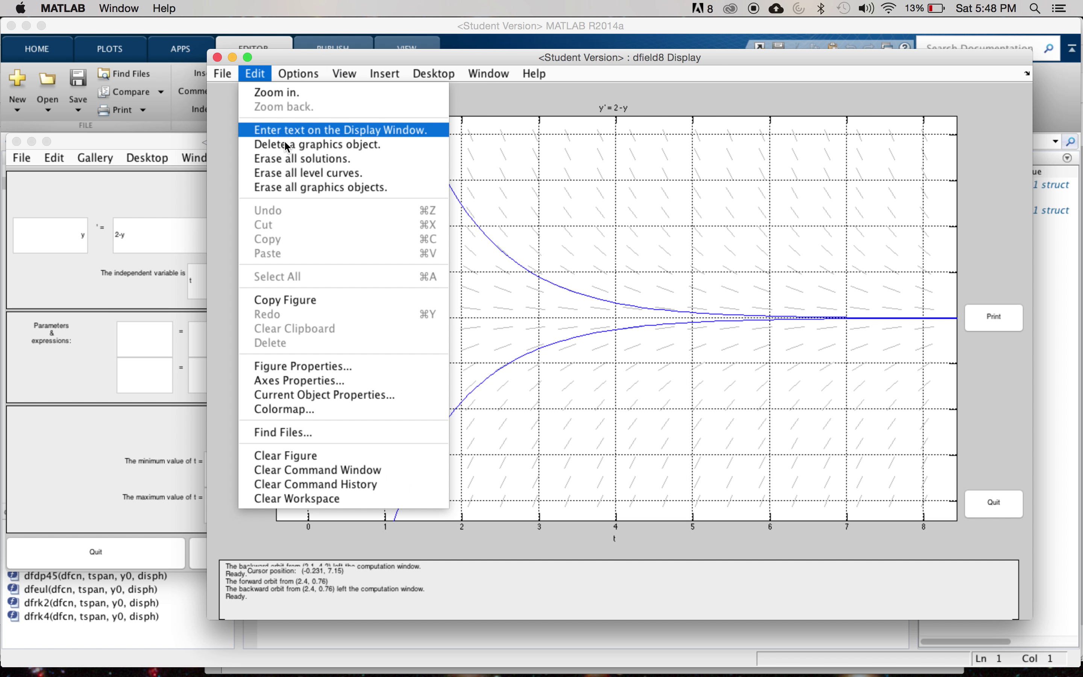
{"action": "left_click", "coordinate": [366, 160]}
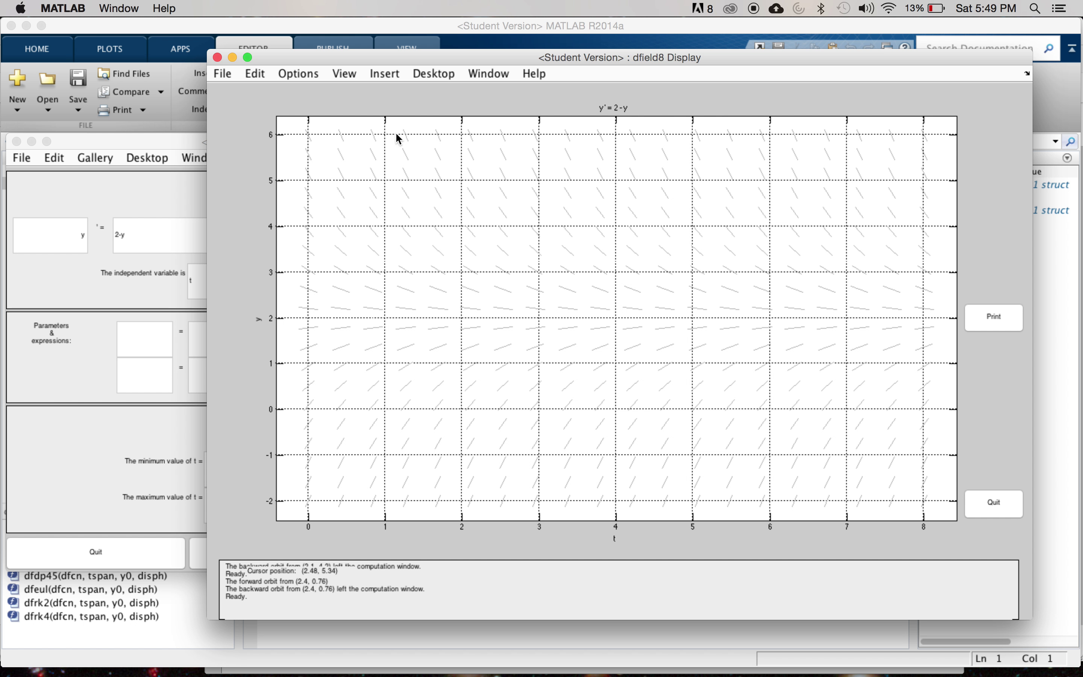
{"action": "left_click", "coordinate": [298, 75]}
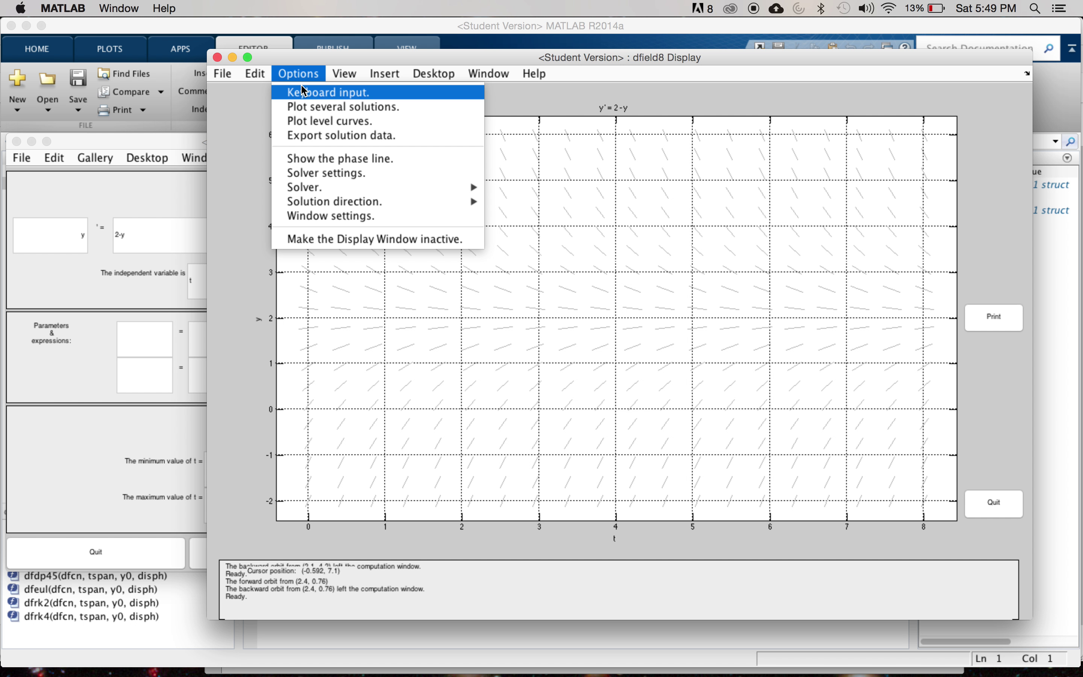
{"action": "left_click", "coordinate": [302, 92]}
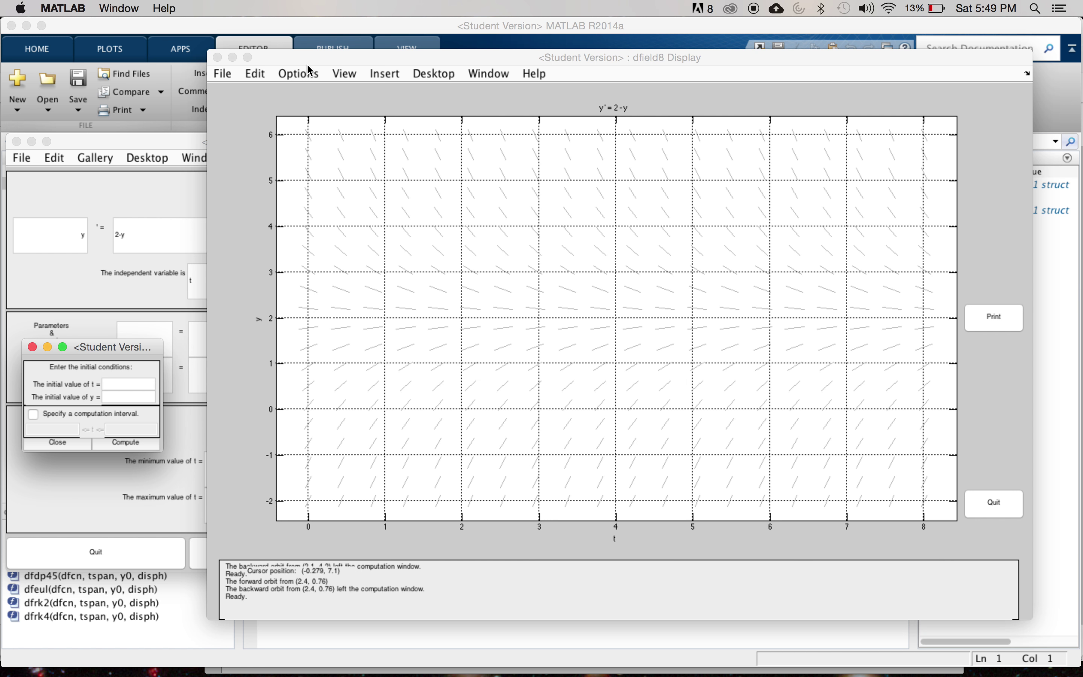
{"action": "left_click", "coordinate": [33, 350]}
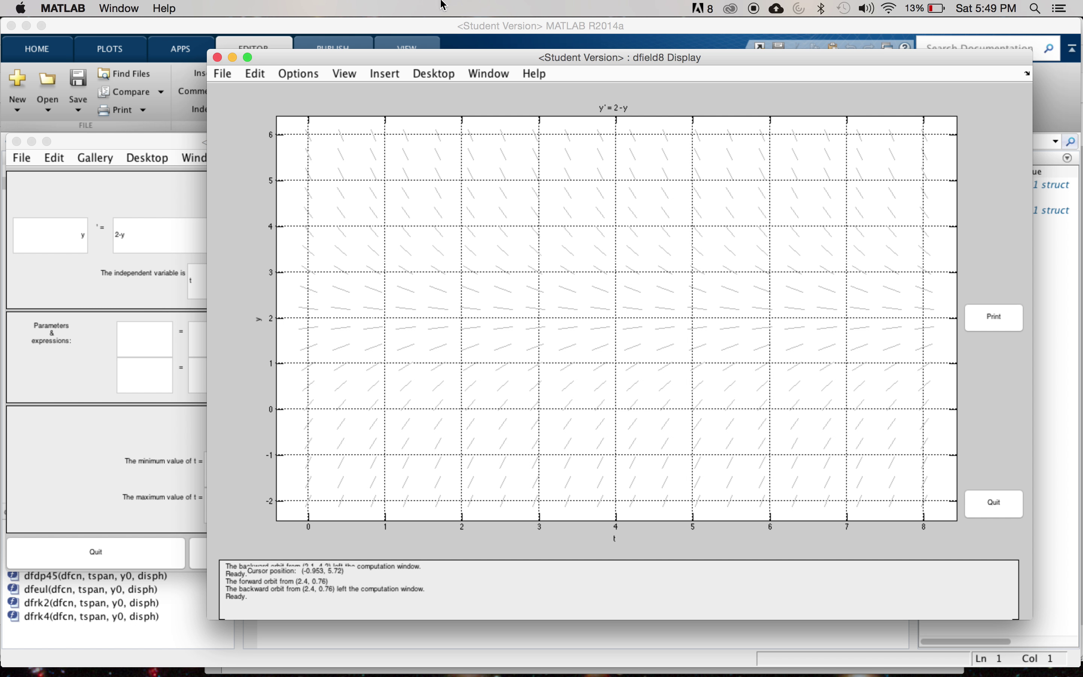
Step: Compute the solution curve with initial values t = 3 and y = 5 through keyboard input, enlarging and repositioning its dialog
{"action": "left_click", "coordinate": [308, 74]}
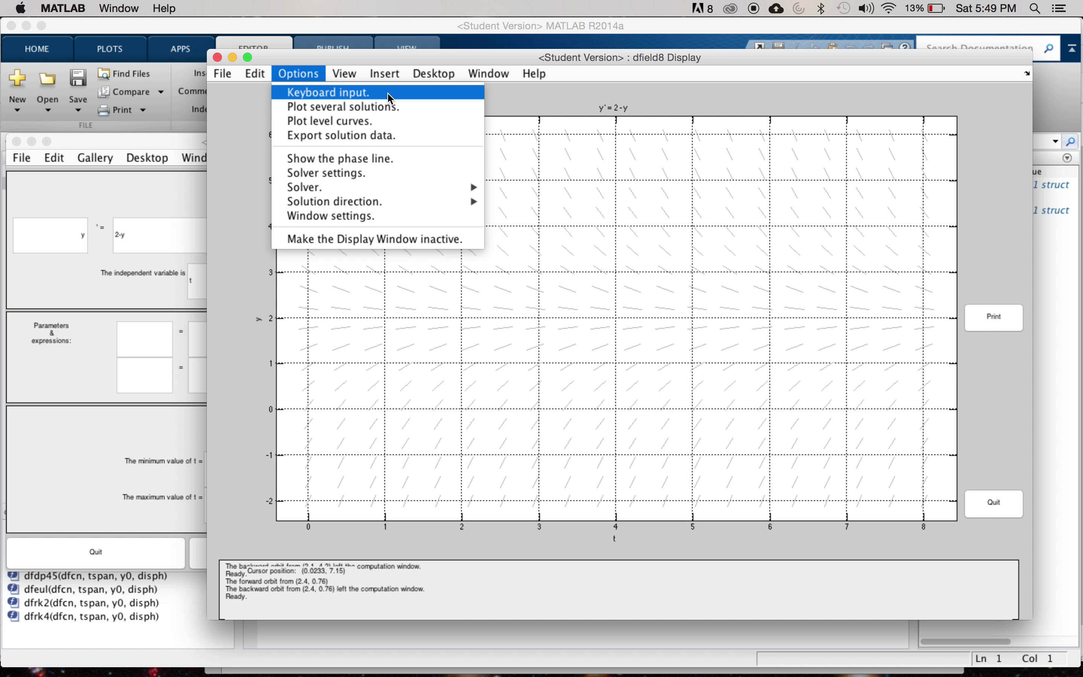
{"action": "left_click", "coordinate": [409, 94]}
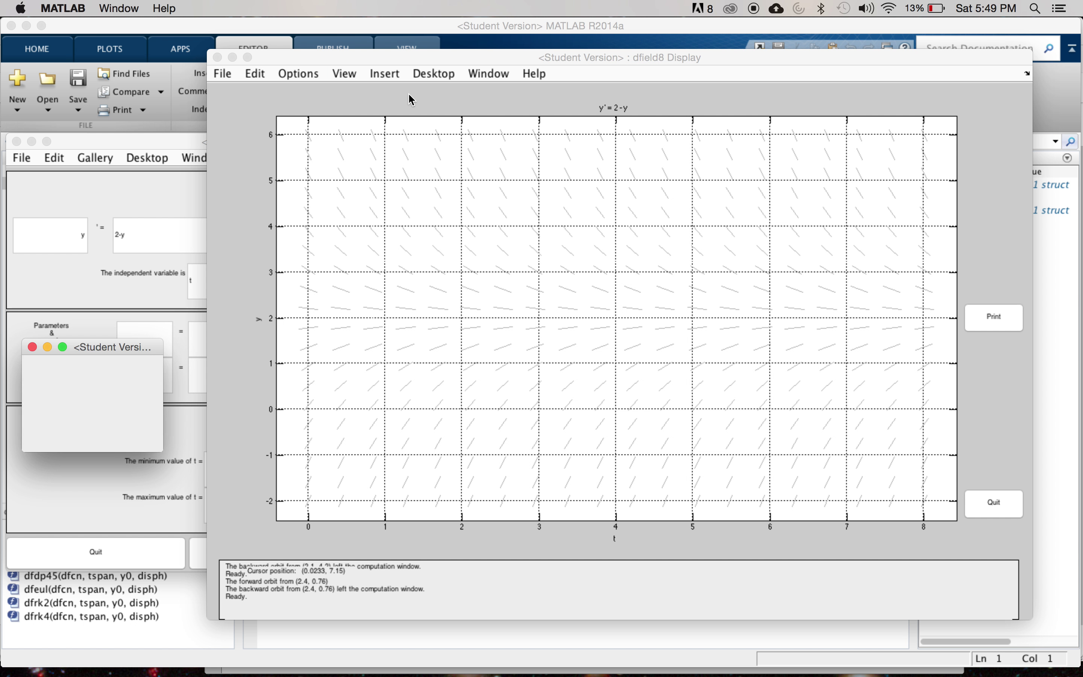
{"action": "left_click_drag", "start_coordinate": [157, 344], "coordinate": [335, 191]}
{"action": "left_click_drag", "start_coordinate": [252, 197], "coordinate": [230, 123]}
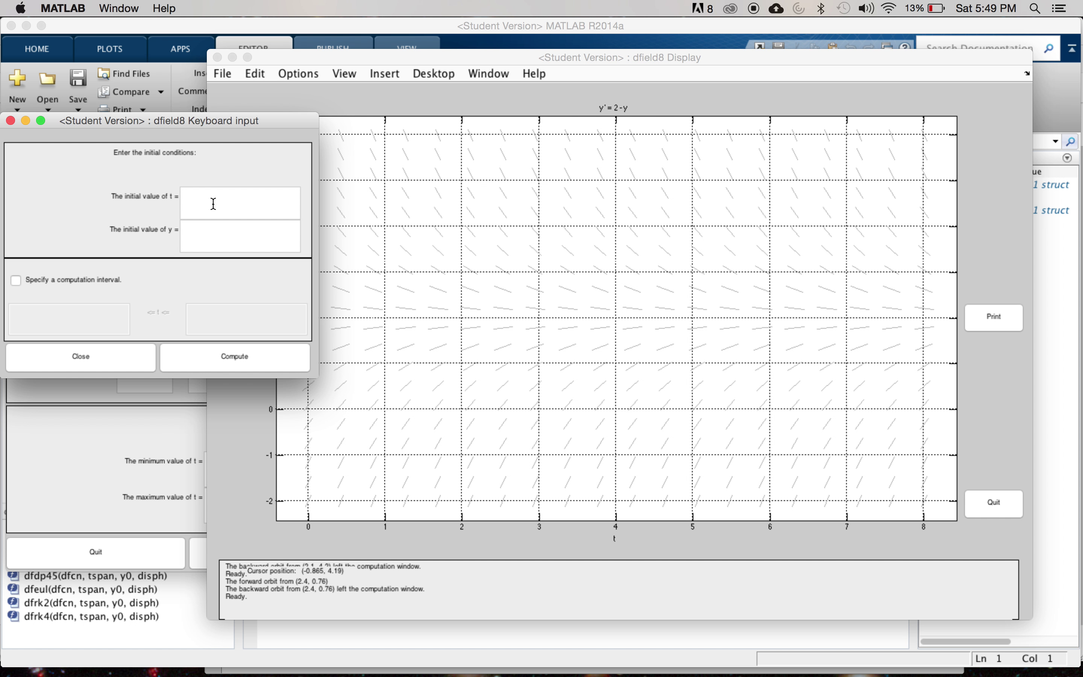
{"action": "left_click", "coordinate": [229, 206]}
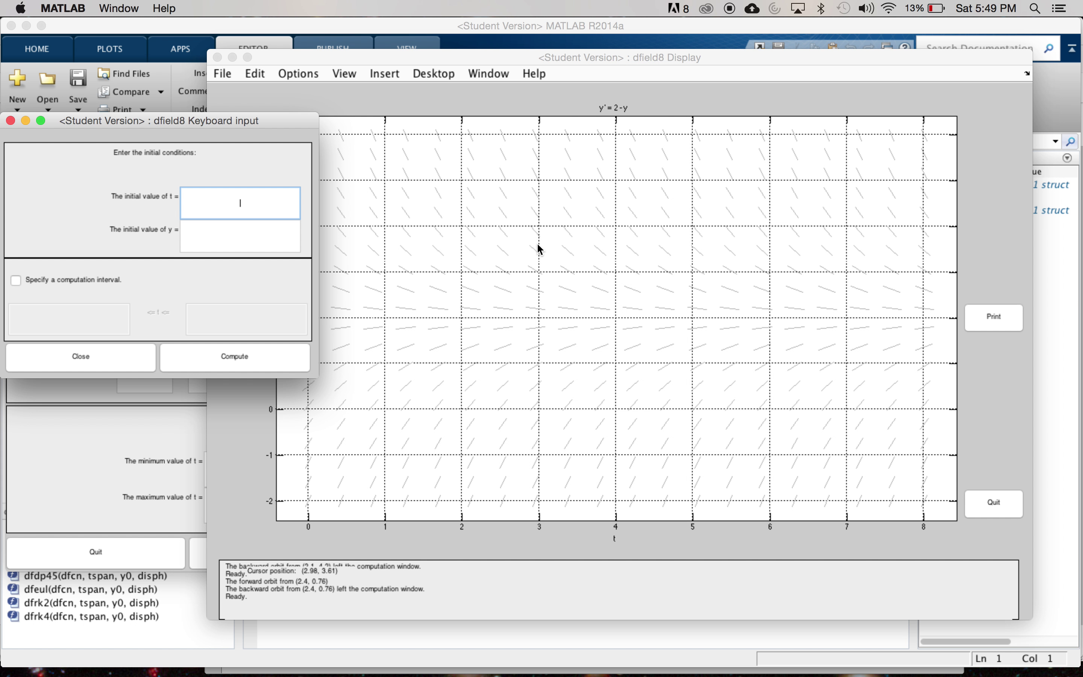
{"action": "left_click_drag", "start_coordinate": [242, 128], "coordinate": [218, 315]}
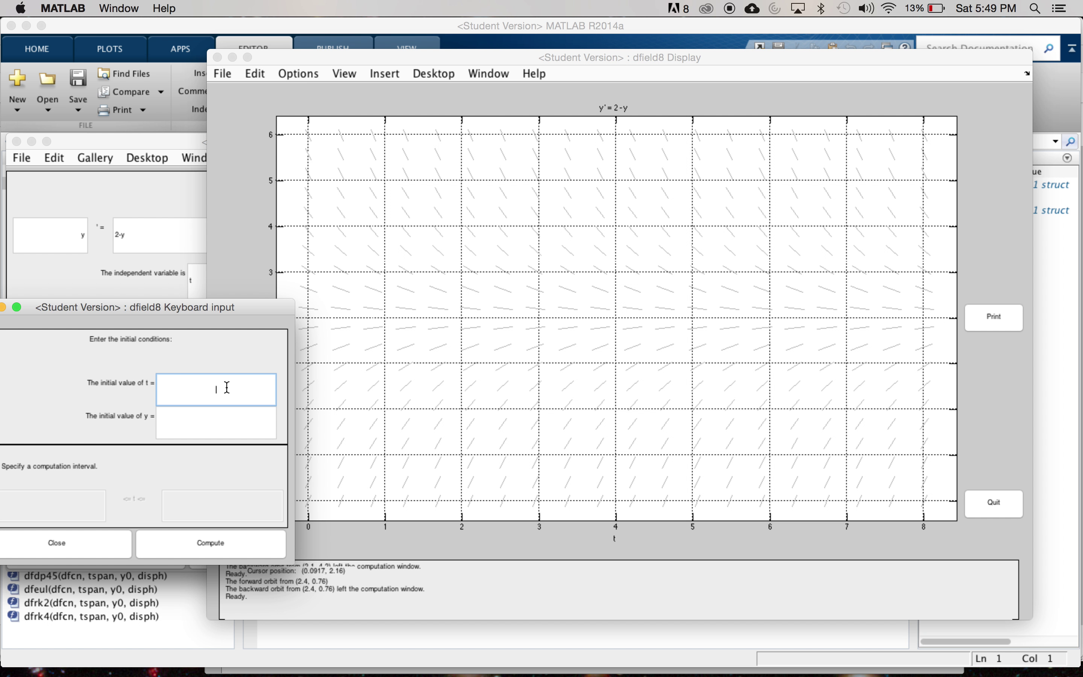
{"action": "left_click", "coordinate": [219, 423]}
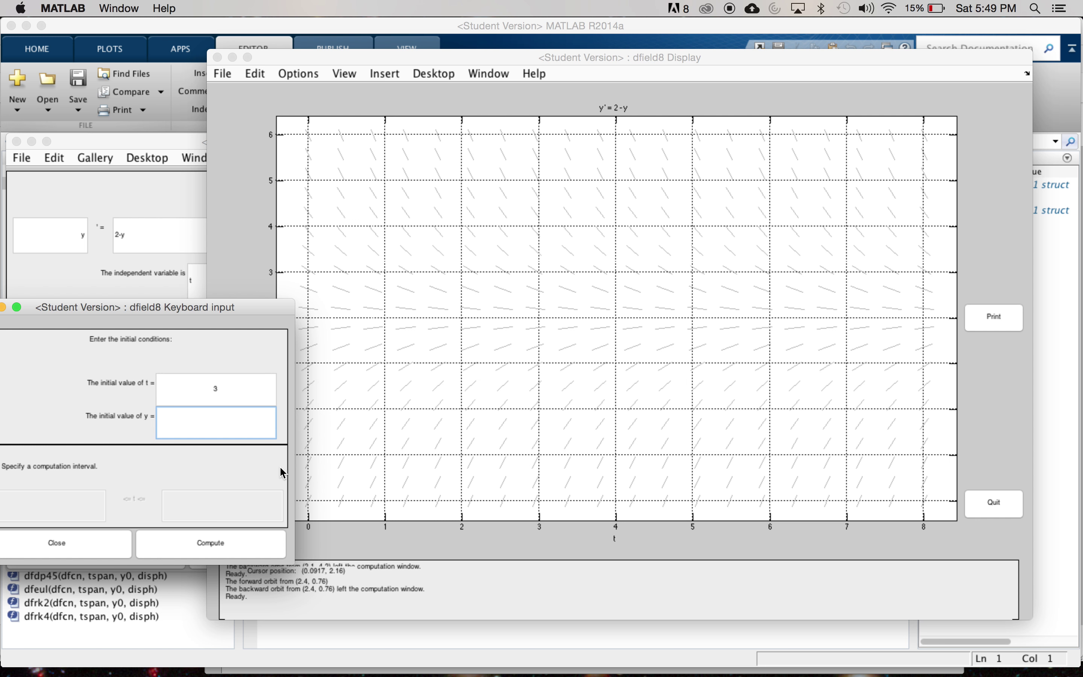
{"action": "type", "text": "5"}
{"action": "left_click_drag", "start_coordinate": [154, 305], "coordinate": [186, 160]}
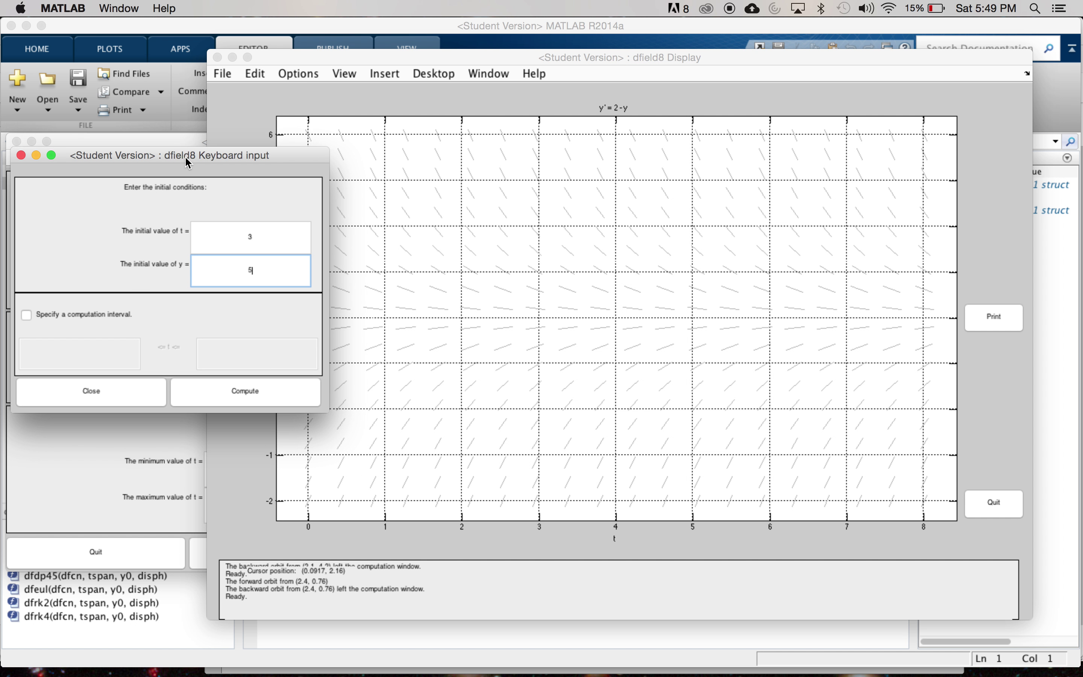
{"action": "left_click", "coordinate": [243, 393]}
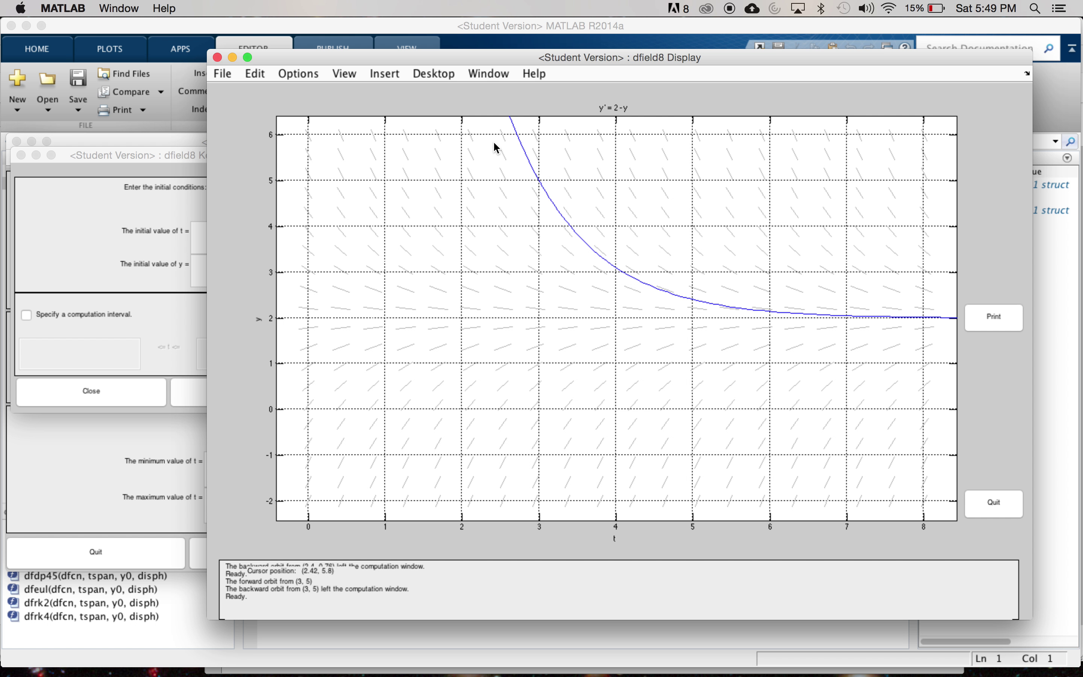
Step: Compute a second solution curve through keyboard input with initial values t = 0 and y = 2
{"action": "left_click", "coordinate": [115, 274]}
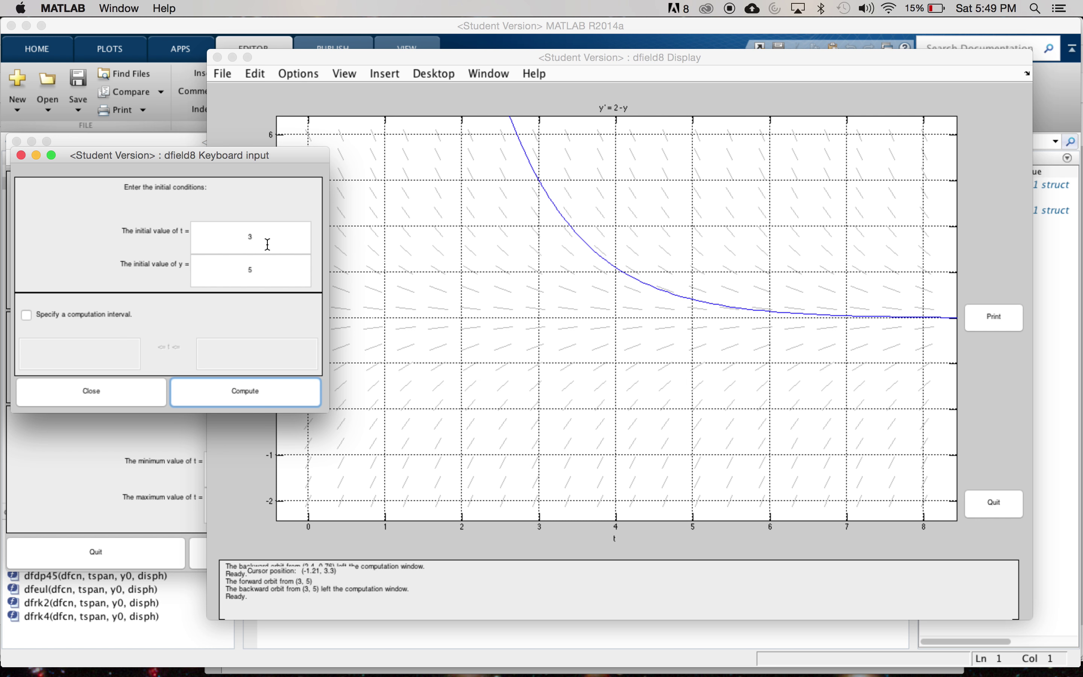
{"action": "left_click_drag", "start_coordinate": [285, 237], "coordinate": [220, 233]}
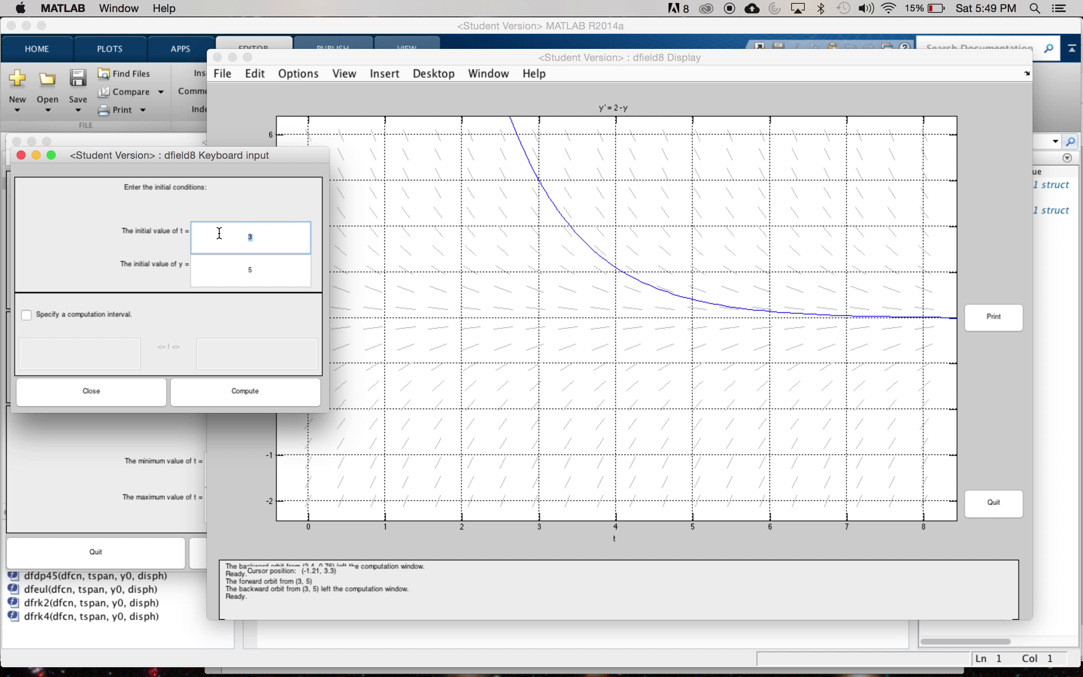
{"action": "type", "text": "0"}
{"action": "left_click", "coordinate": [283, 273]}
{"action": "left_click_drag", "start_coordinate": [283, 272], "coordinate": [223, 272]}
{"action": "type", "text": "2"}
{"action": "left_click", "coordinate": [239, 384]}
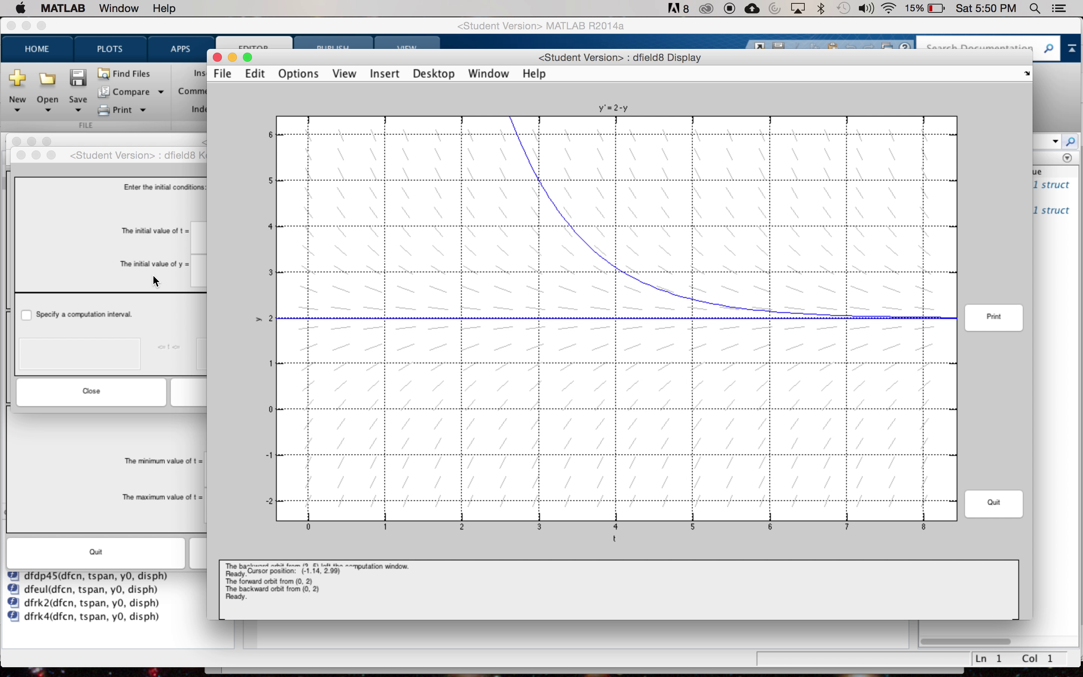
Step: Bring the keyboard input dialog forward, move it lower to uncover the equation, and close it
{"action": "left_click", "coordinate": [97, 213]}
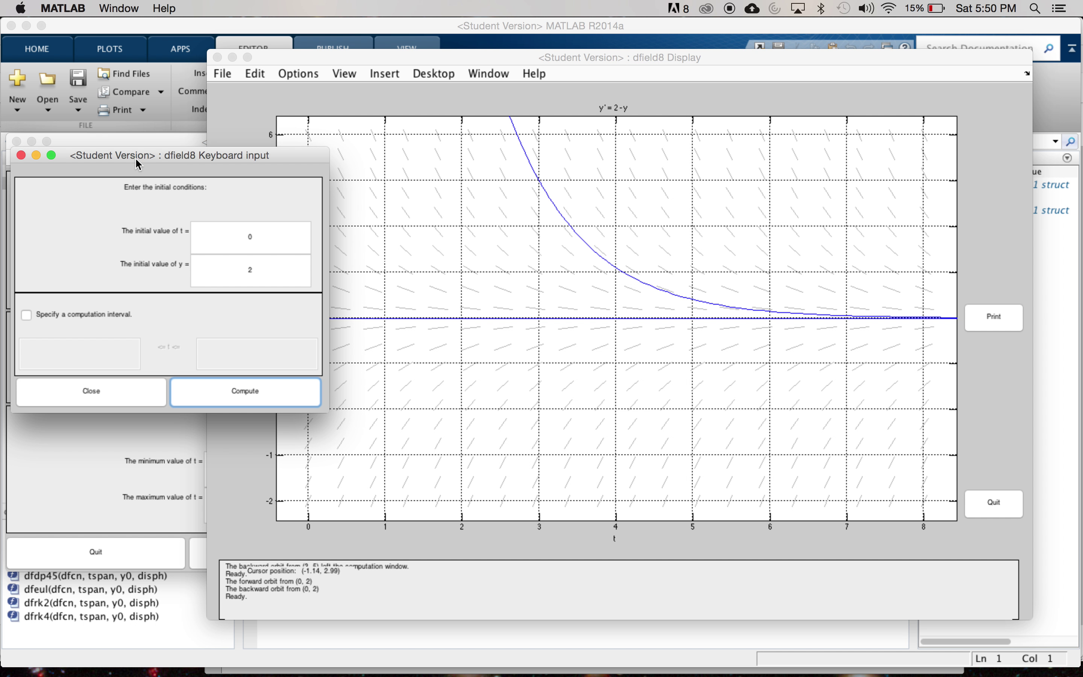
{"action": "left_click_drag", "start_coordinate": [73, 153], "coordinate": [71, 306]}
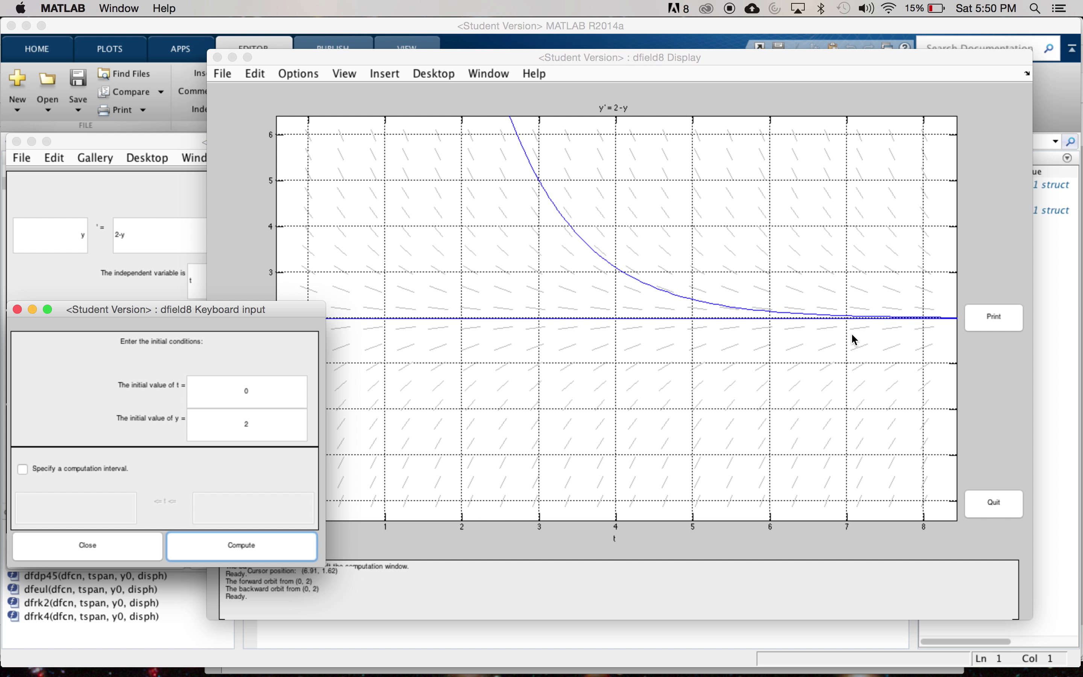
{"action": "left_click", "coordinate": [17, 310]}
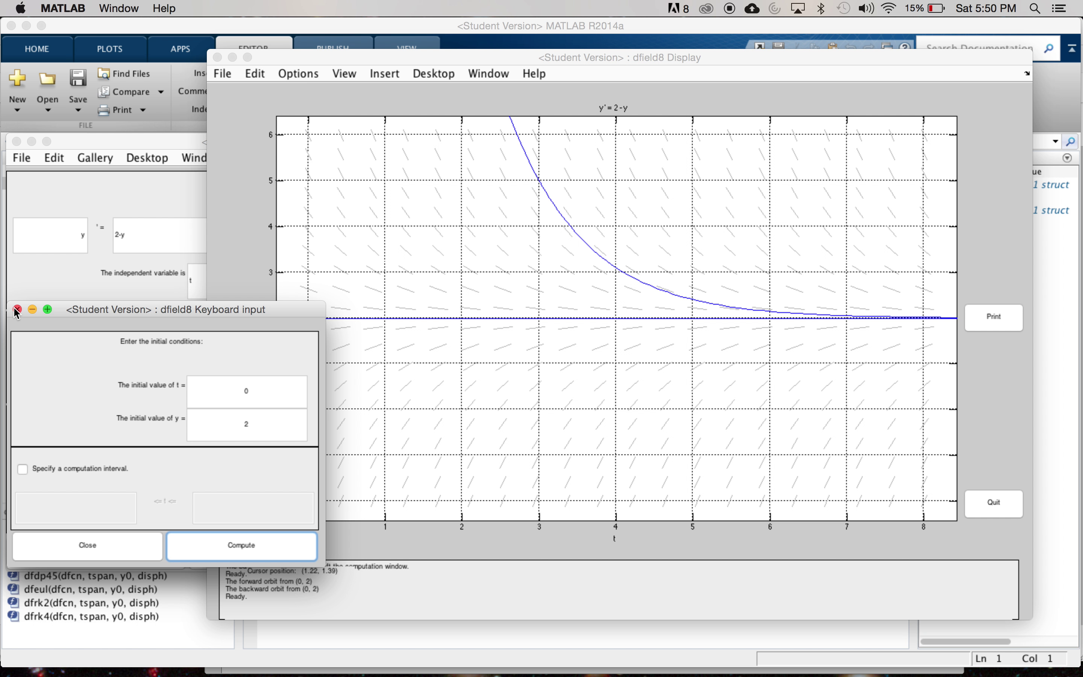
{"action": "left_click", "coordinate": [88, 545]}
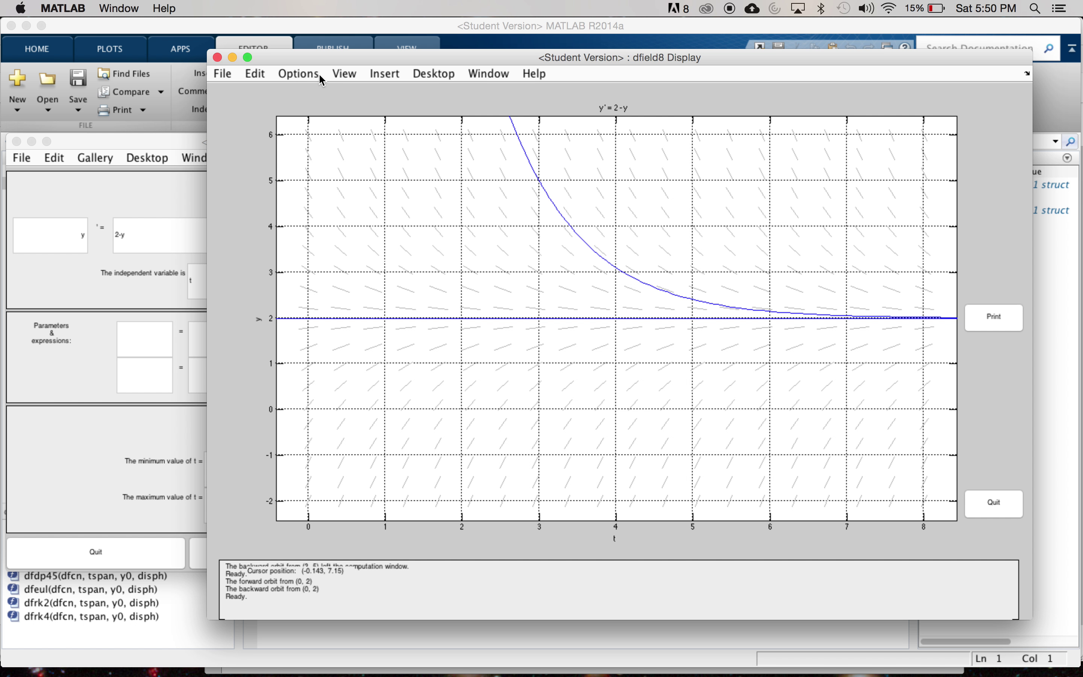
{"action": "left_click", "coordinate": [340, 74]}
{"action": "mouse_move", "coordinate": [316, 76]}
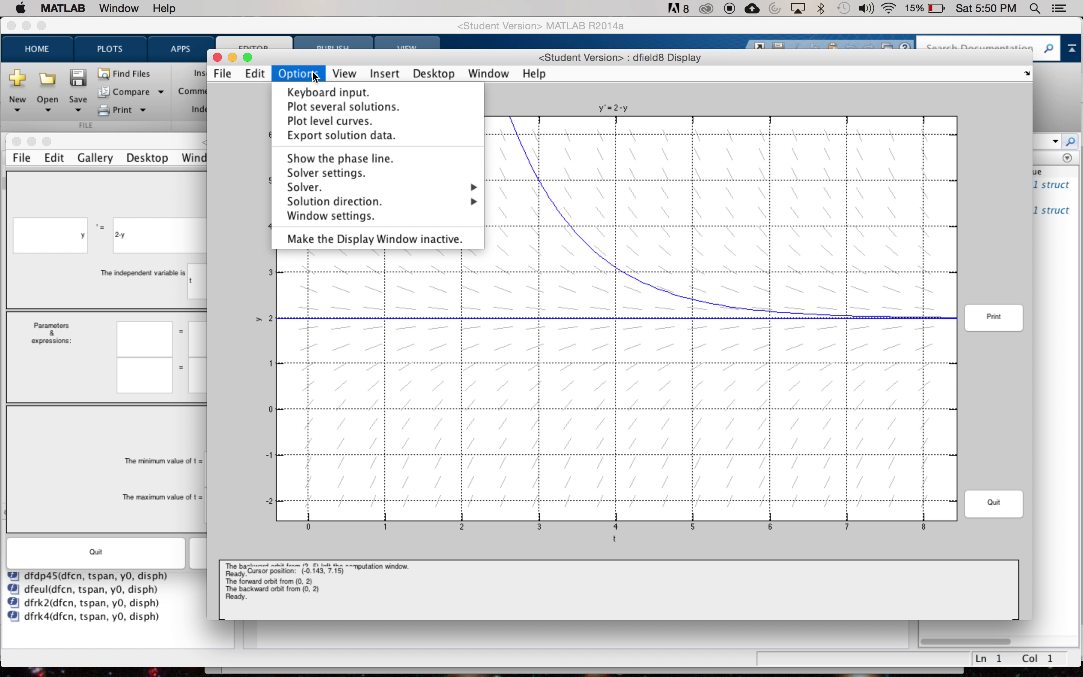
{"action": "left_click", "coordinate": [315, 76]}
{"action": "left_click", "coordinate": [315, 76]}
{"action": "left_click", "coordinate": [260, 78]}
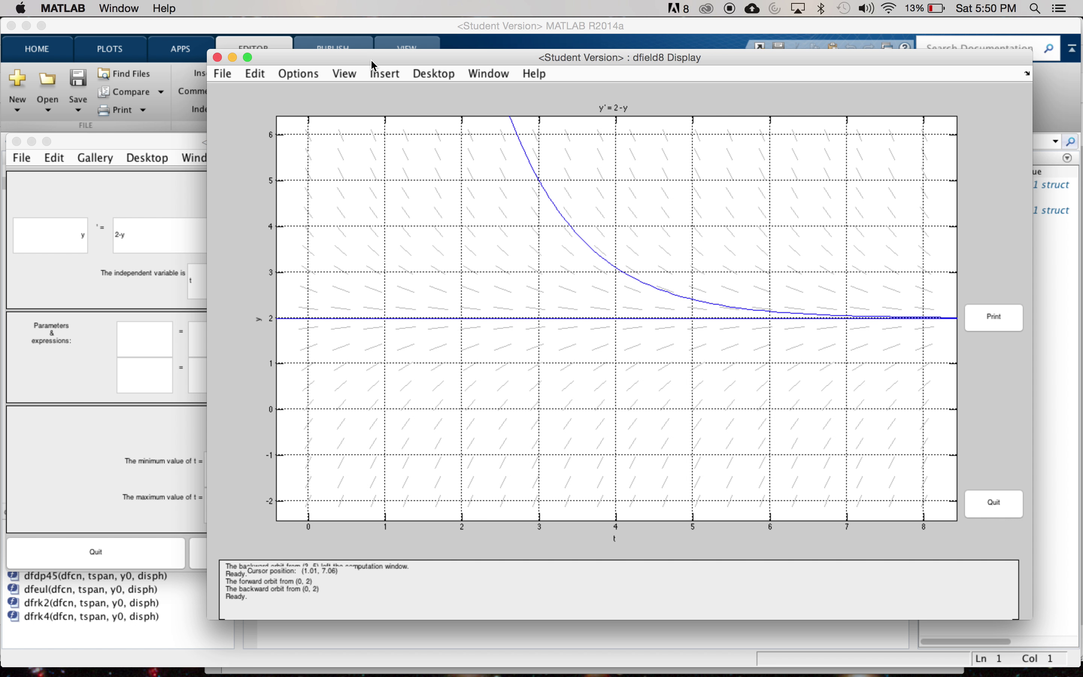
Step: Shift the direction field display window sideways to uncover more of the equation setup window
{"action": "left_click_drag", "start_coordinate": [370, 58], "coordinate": [448, 54]}
{"action": "left_click", "coordinate": [497, 69]}
{"action": "mouse_move", "coordinate": [462, 71]}
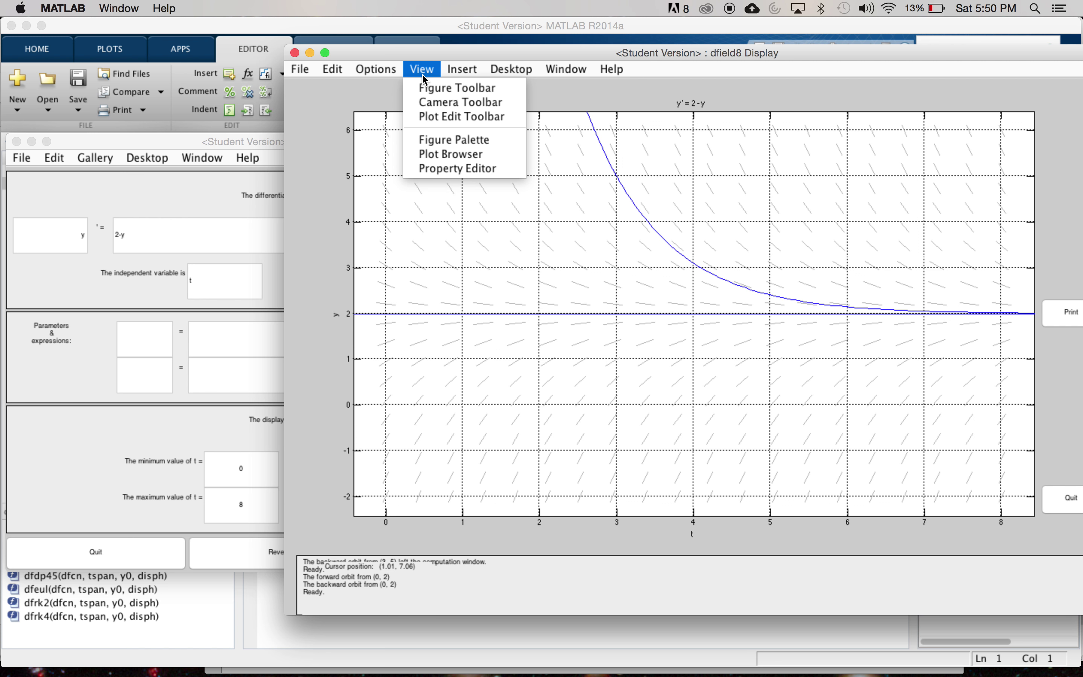
{"action": "left_click", "coordinate": [387, 71]}
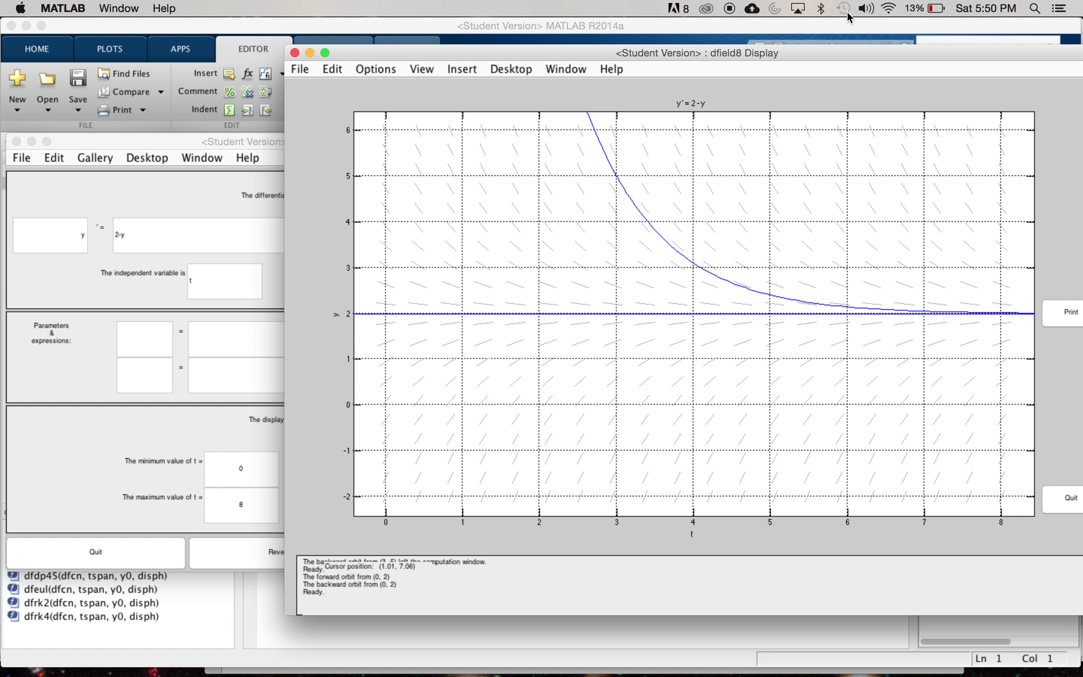